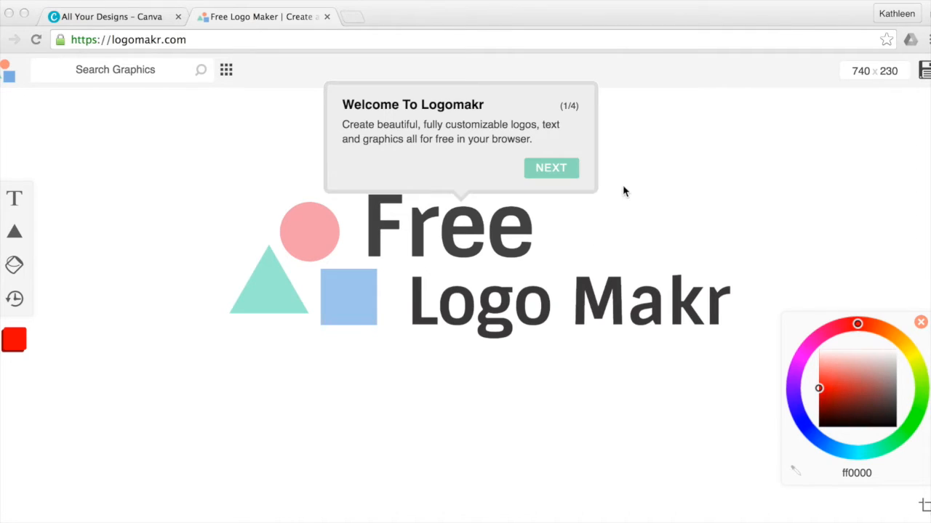
# - Dismiss the welcome introduction so that the logo canvas is empty
pyautogui.click(590, 192)
pyautogui.click(85, 270)
pyautogui.click(618, 158)
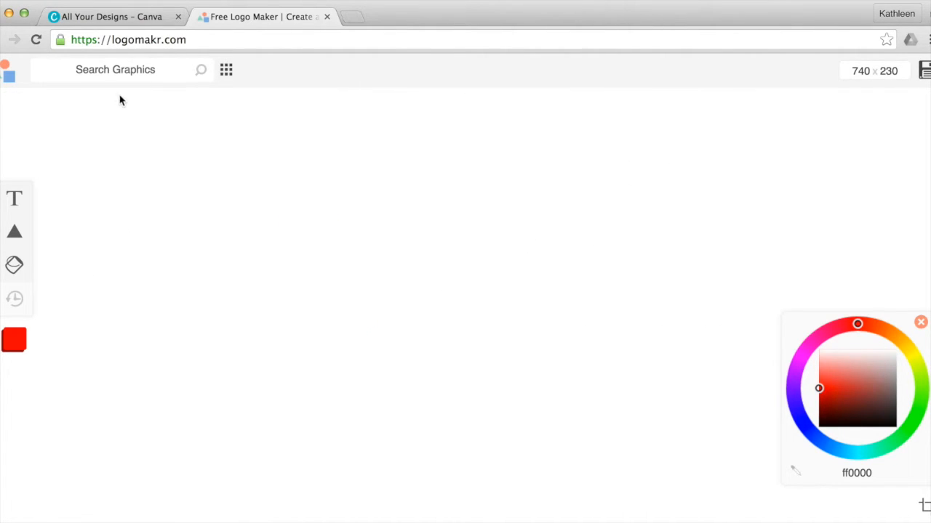
# - Search the graphics library for "travel"
pyautogui.click(90, 71)
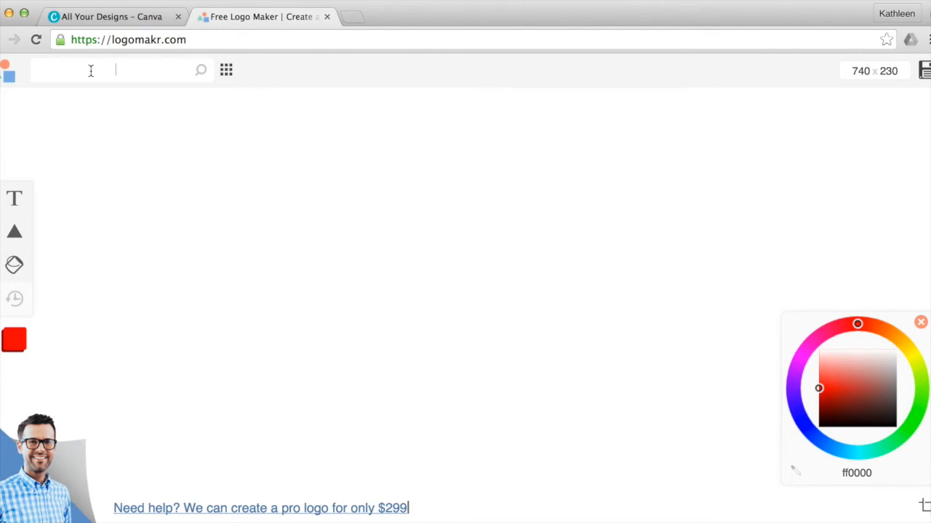
pyautogui.write('travel')
pyautogui.press('Return')
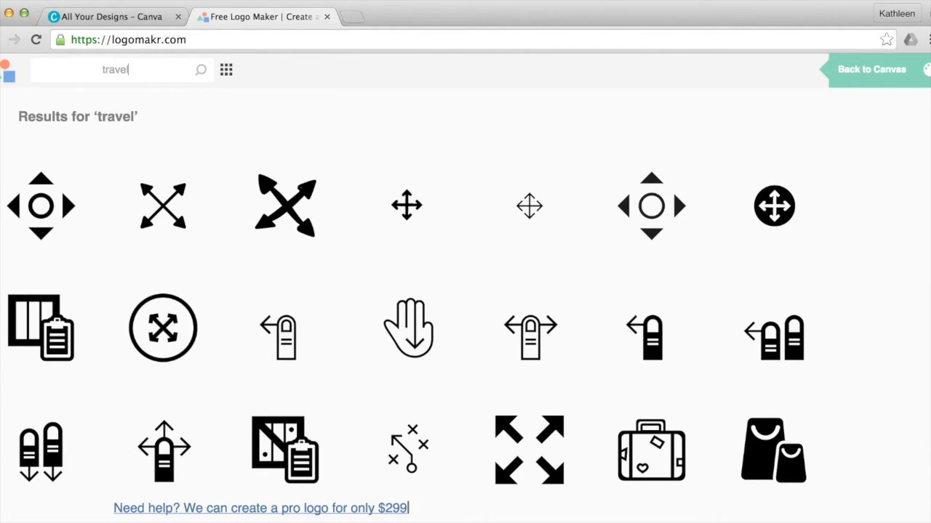
# - Add the thin-outlined airplane in a circle from the travel graphics to the canvas
pyautogui.scroll(-2, 477, 372)
pyautogui.scroll(-4, 476, 372)
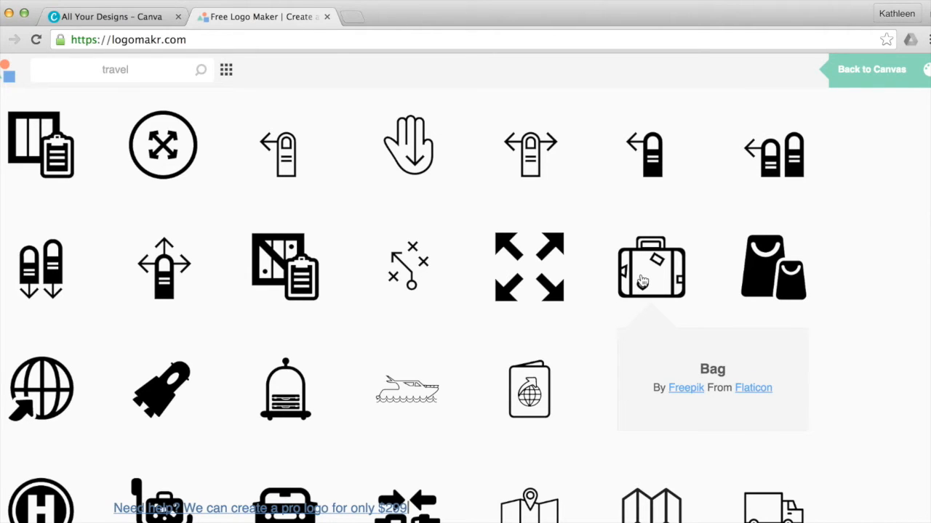
pyautogui.scroll(-1, 395, 337)
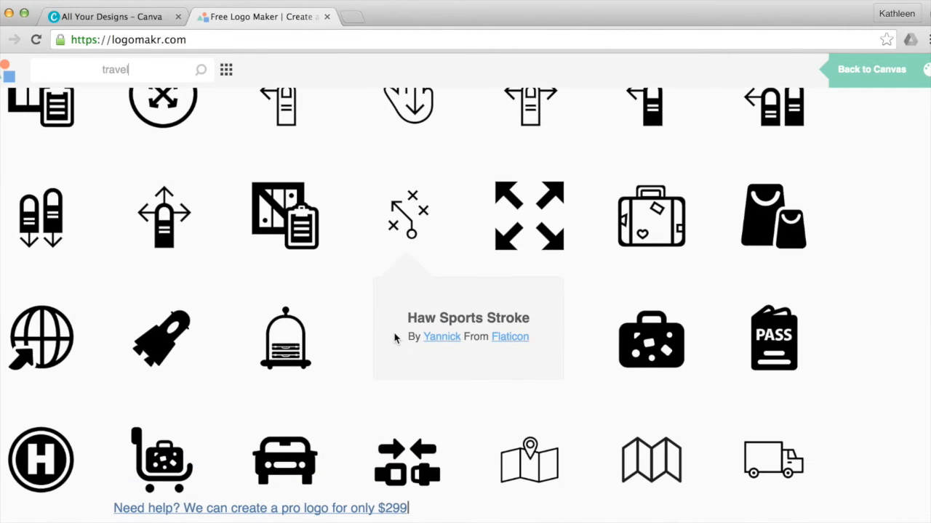
pyautogui.scroll(-1, 395, 336)
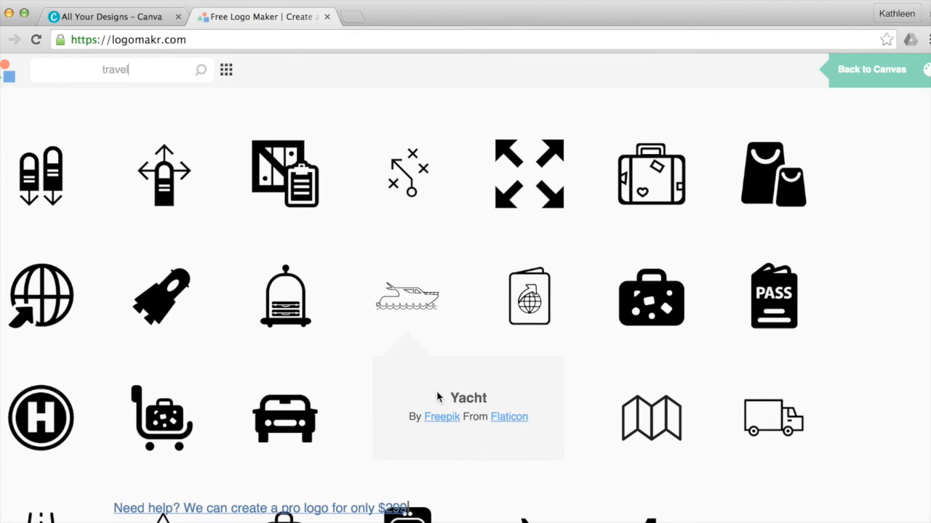
pyautogui.scroll(-3, 437, 396)
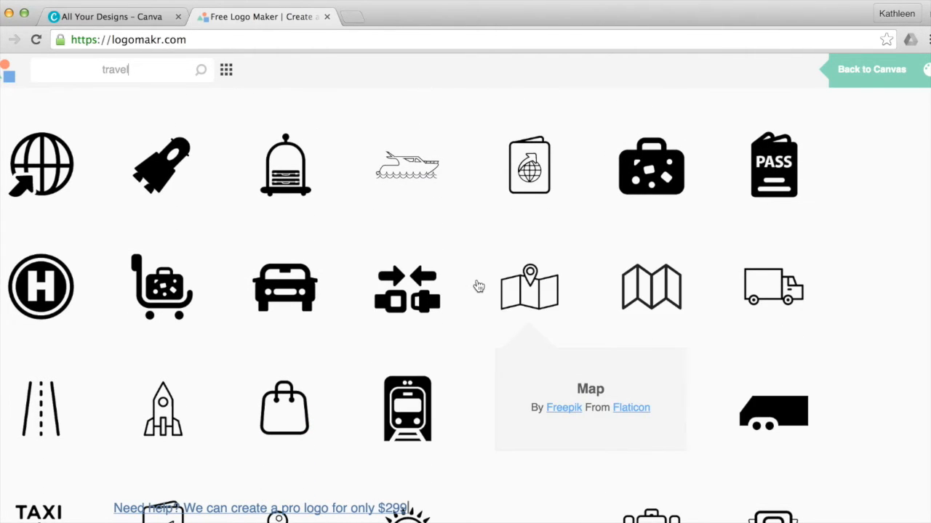
pyautogui.scroll(-4, 478, 286)
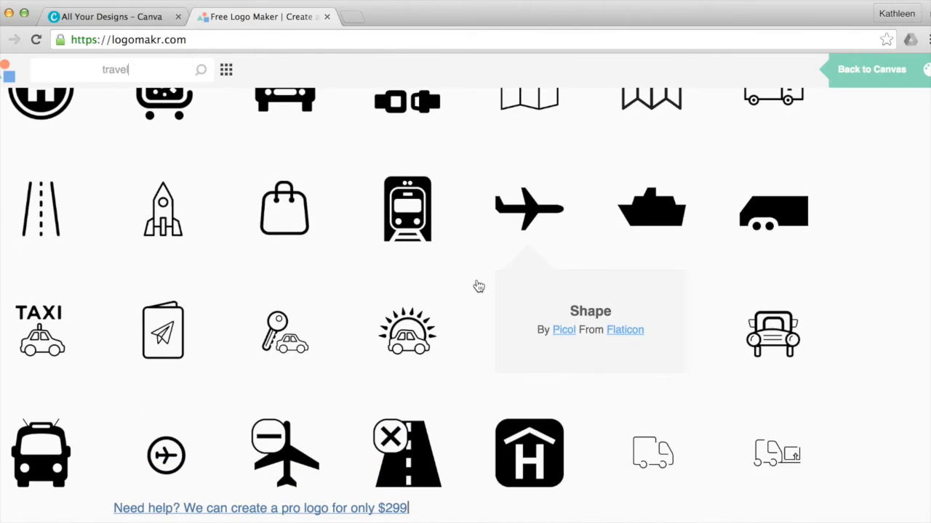
pyautogui.scroll(-3, 479, 285)
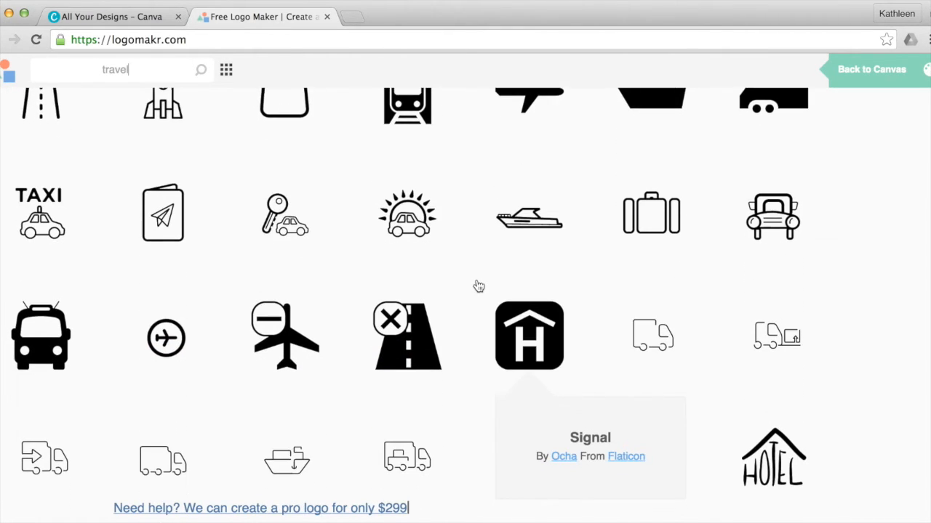
pyautogui.scroll(-1, 478, 286)
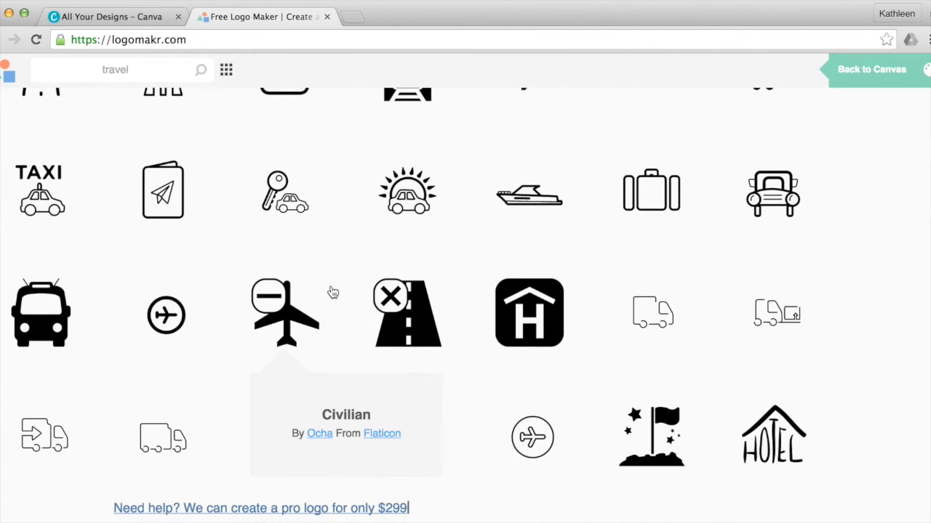
pyautogui.scroll(2, 332, 292)
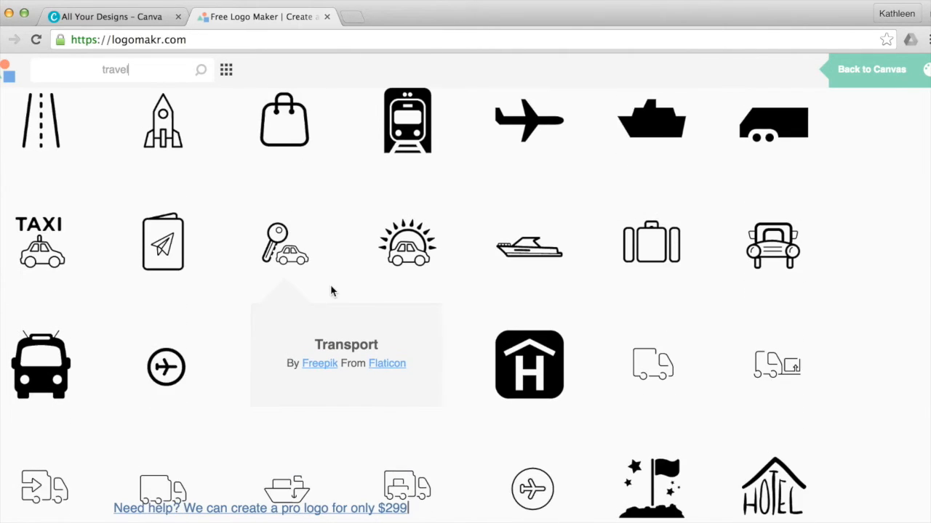
pyautogui.scroll(-5, 332, 292)
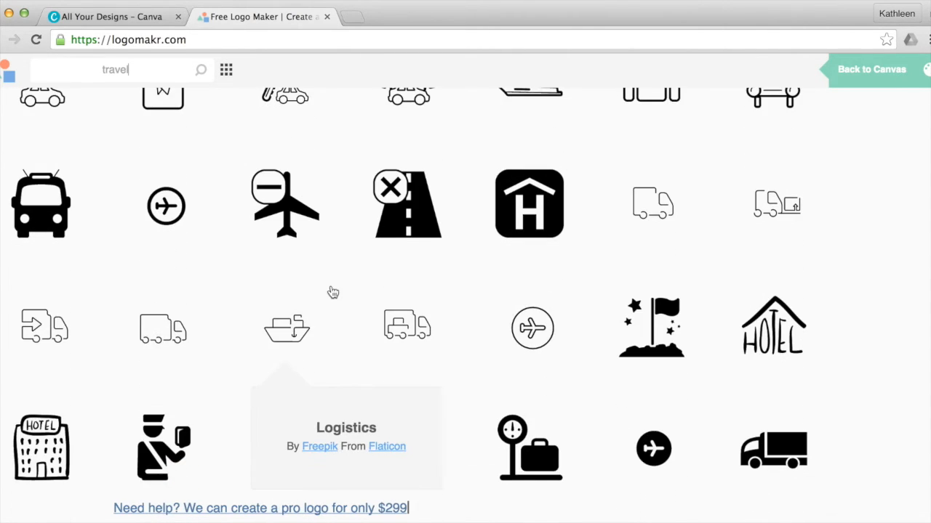
pyautogui.scroll(-1, 332, 292)
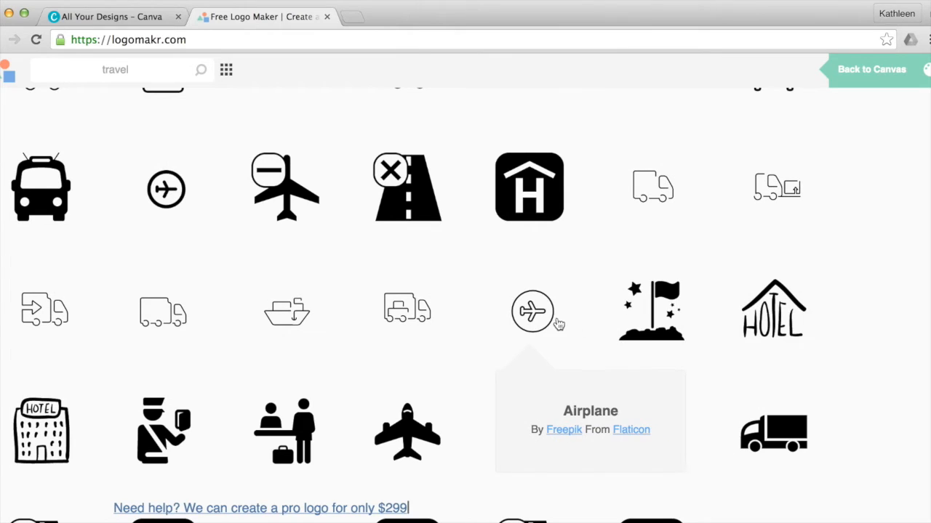
pyautogui.click(533, 316)
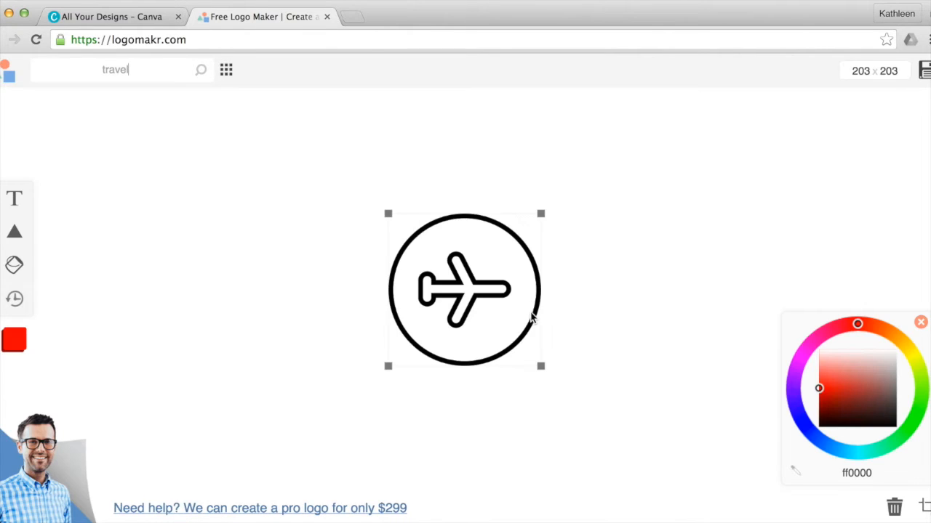
# - Move the circled airplane to the left part of the canvas, enlarge it to about 241 × 241 px, and deselect it
pyautogui.moveTo(479, 273); pyautogui.dragTo(243, 235)
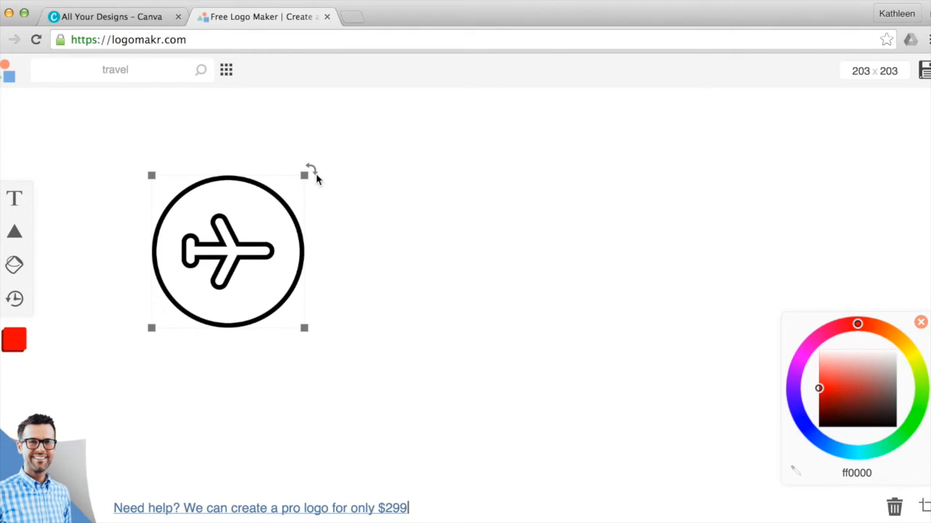
pyautogui.moveTo(306, 174); pyautogui.dragTo(311, 196)
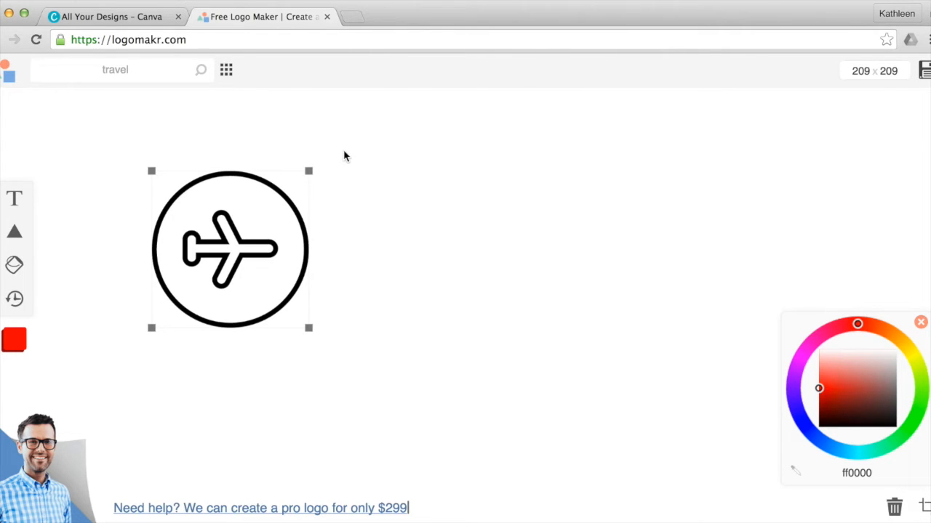
pyautogui.moveTo(309, 170); pyautogui.dragTo(343, 137)
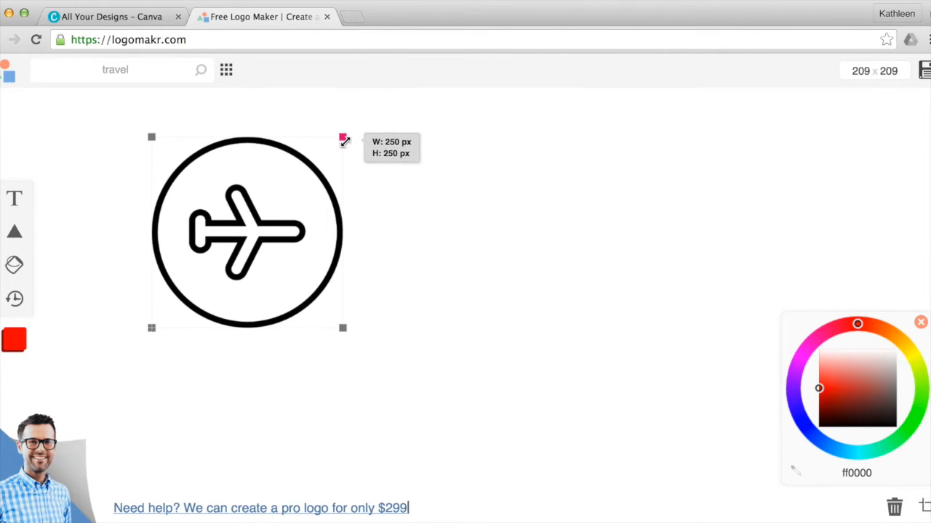
pyautogui.moveTo(280, 200); pyautogui.dragTo(238, 201)
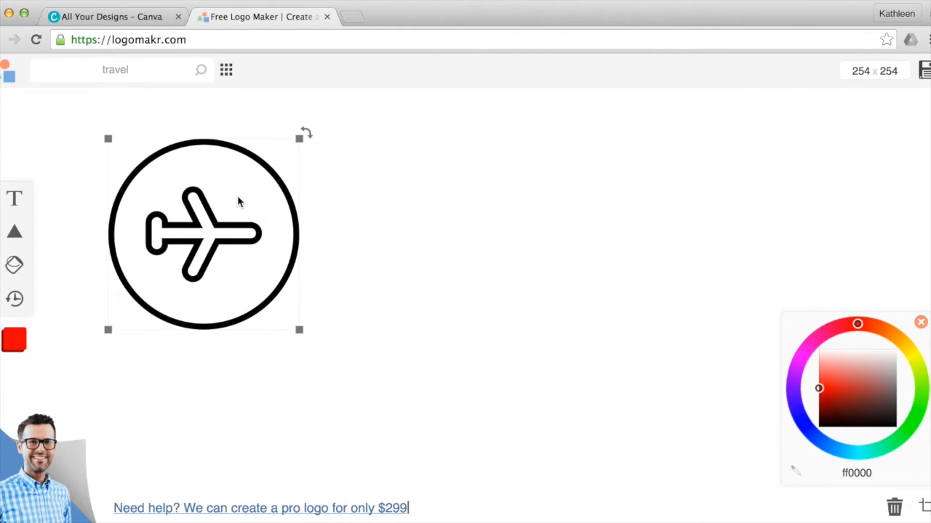
pyautogui.moveTo(302, 138); pyautogui.dragTo(293, 160)
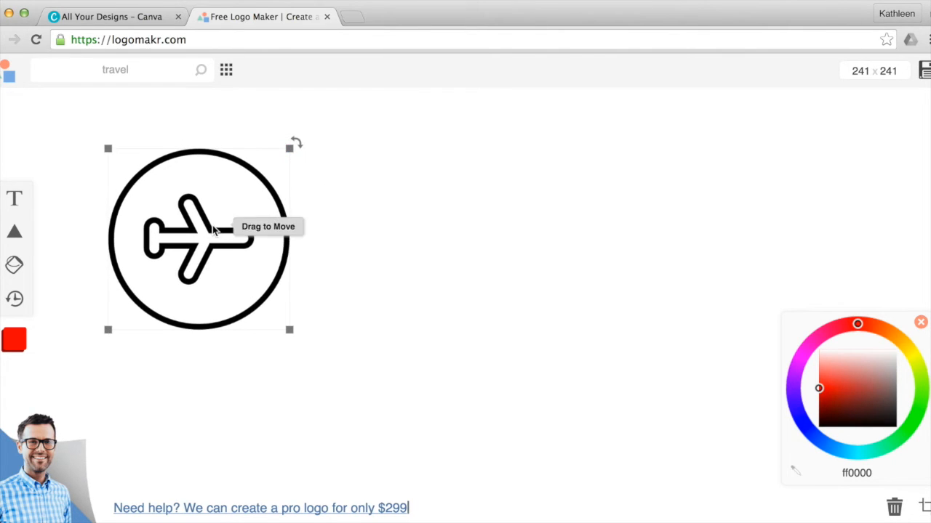
pyautogui.click(410, 323)
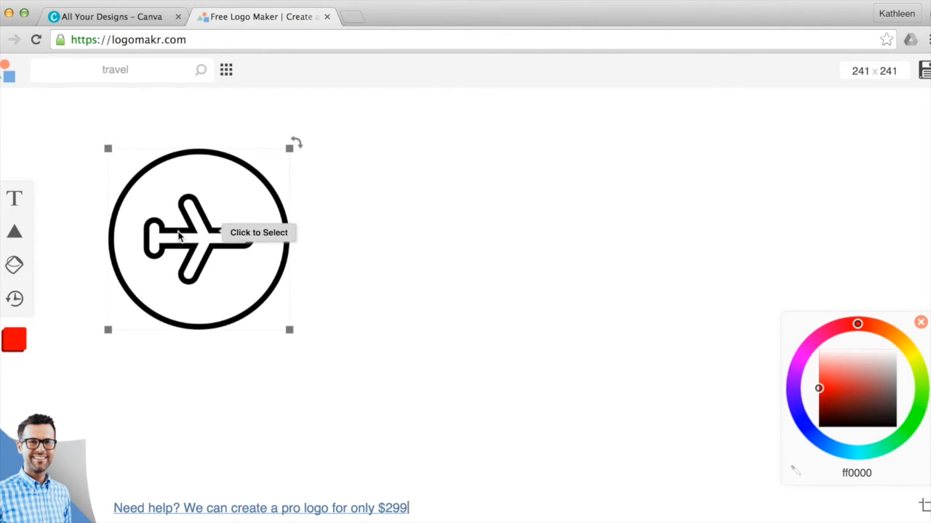
pyautogui.click(195, 251)
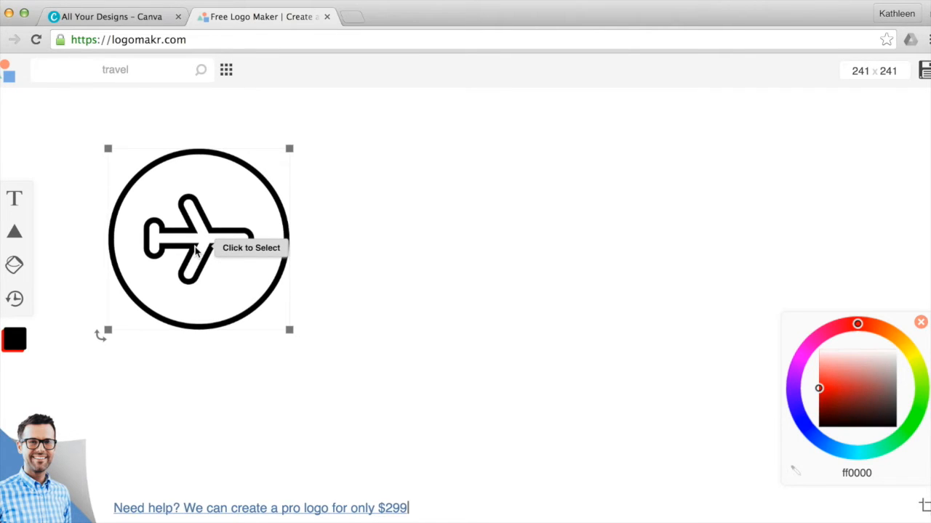
pyautogui.click(97, 373)
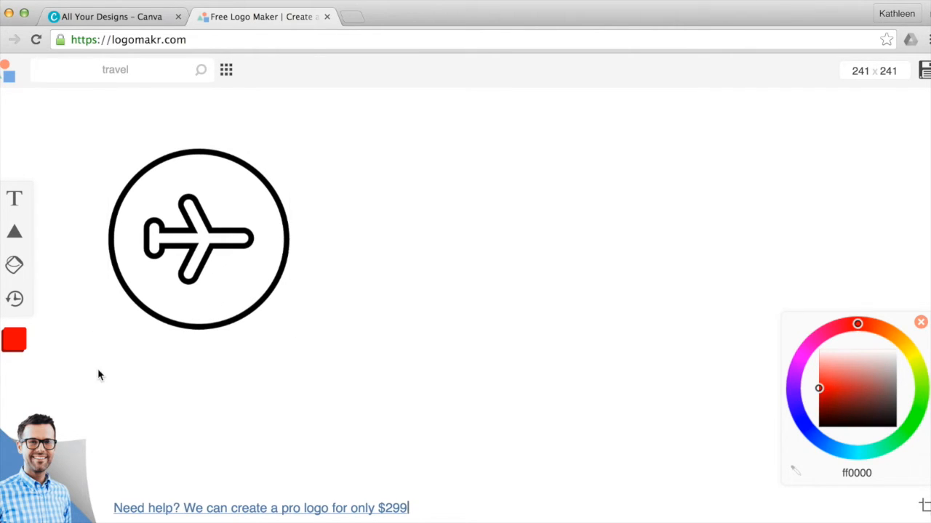
# - Add a text object reading "Megan's Travel Agency"
pyautogui.click(15, 201)
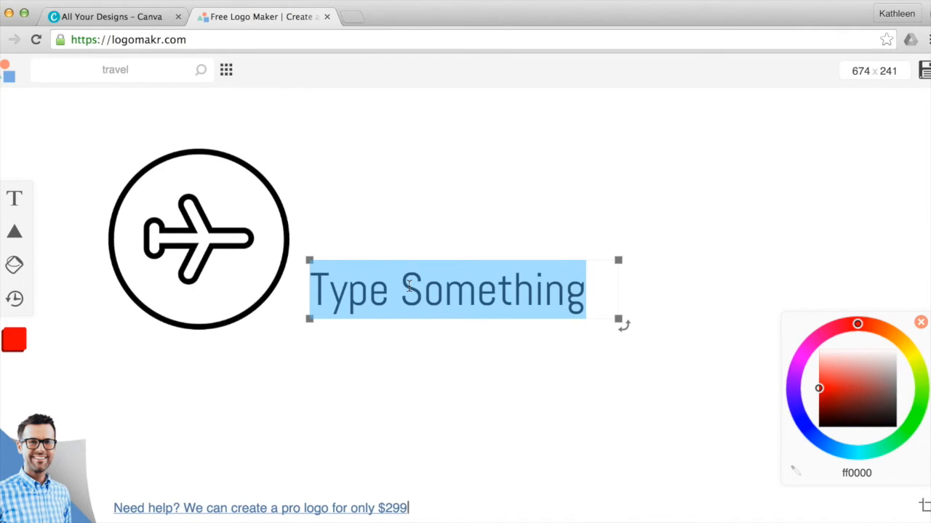
pyautogui.tripleClick(408, 286)
pyautogui.write("Megan's")
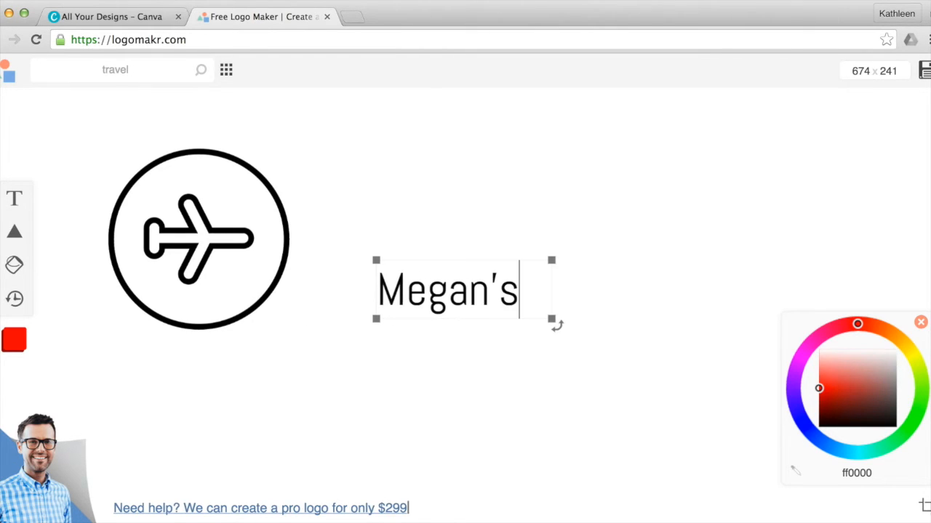
pyautogui.write(' T')
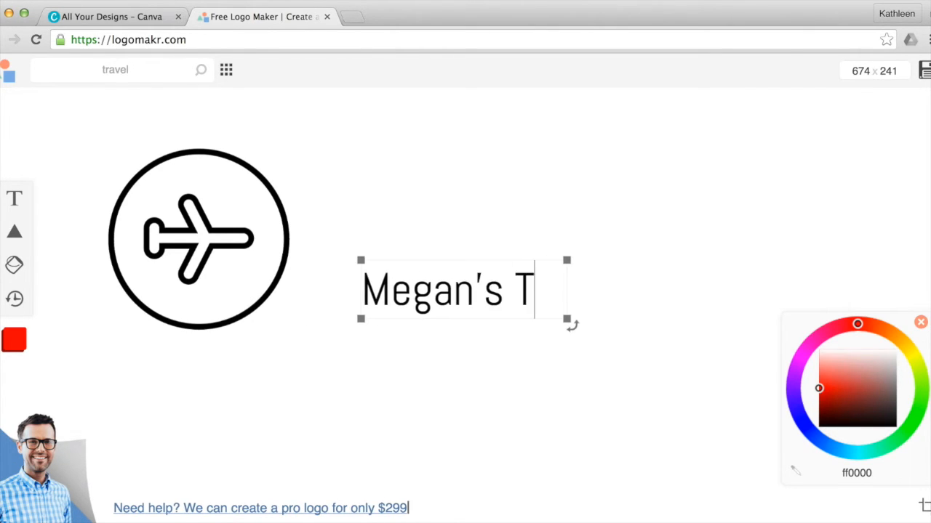
pyautogui.write('ravel Ag')
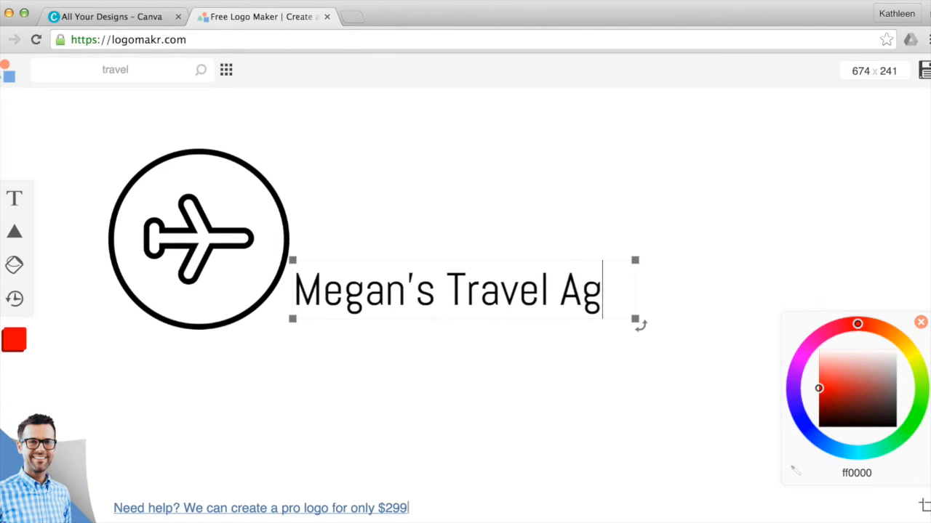
pyautogui.write('ency')
pyautogui.click(475, 417)
# - Place the company name to the right of the airplane circle and enlarge it until the whole logo is about 1064 px wide
pyautogui.moveTo(424, 264); pyautogui.dragTo(470, 223)
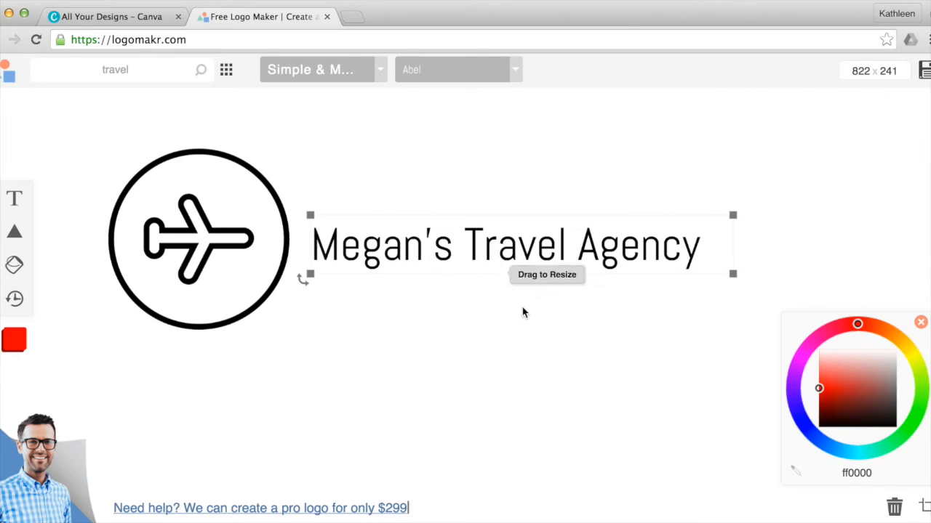
pyautogui.click(526, 352)
pyautogui.click(568, 260)
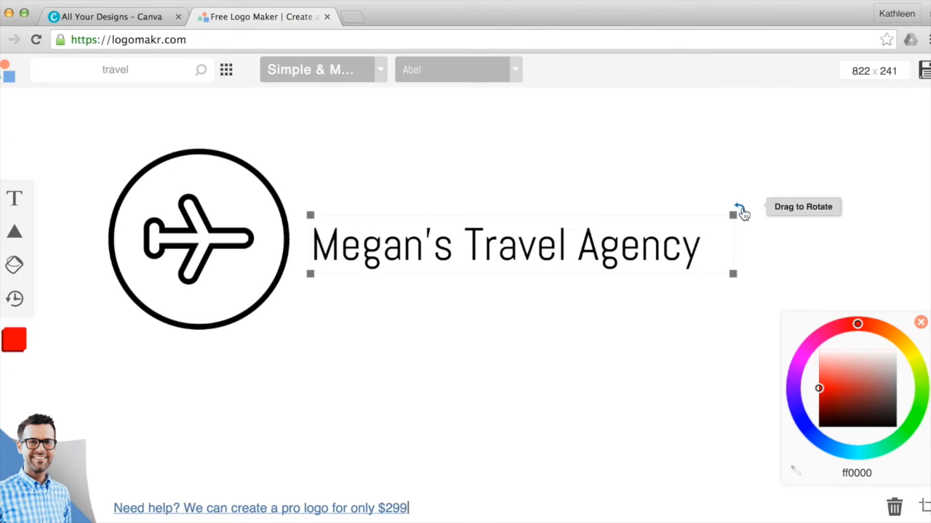
pyautogui.moveTo(734, 213); pyautogui.dragTo(930, 81)
pyautogui.moveTo(557, 233); pyautogui.dragTo(541, 249)
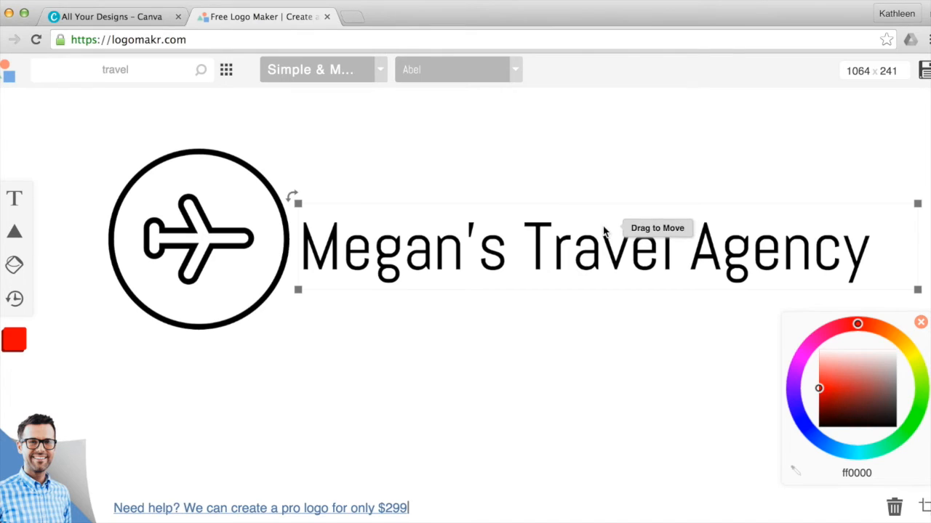
# - Delete "Travel Agency" from the text and move the remaining word beside the upper half of the airplane circle
pyautogui.doubleClick(524, 247)
pyautogui.click(527, 247)
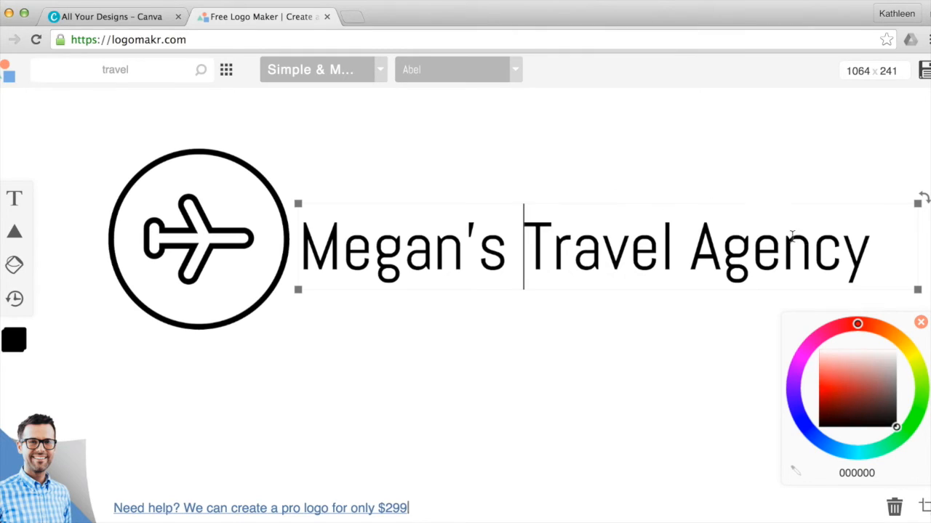
pyautogui.doubleClick(870, 249)
pyautogui.moveTo(527, 249); pyautogui.dragTo(523, 251)
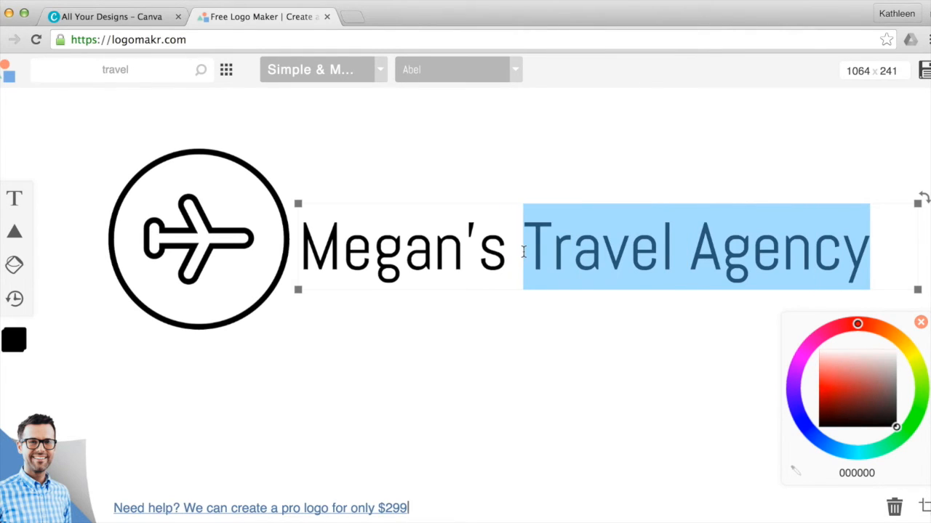
pyautogui.press('BackSpace')
pyautogui.press('BackSpace')
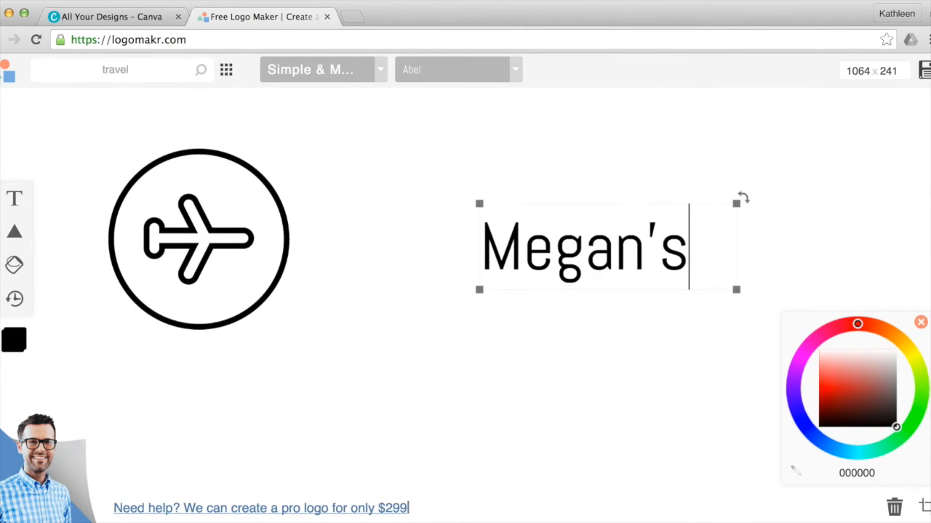
pyautogui.click(534, 158)
pyautogui.moveTo(529, 240); pyautogui.dragTo(342, 196)
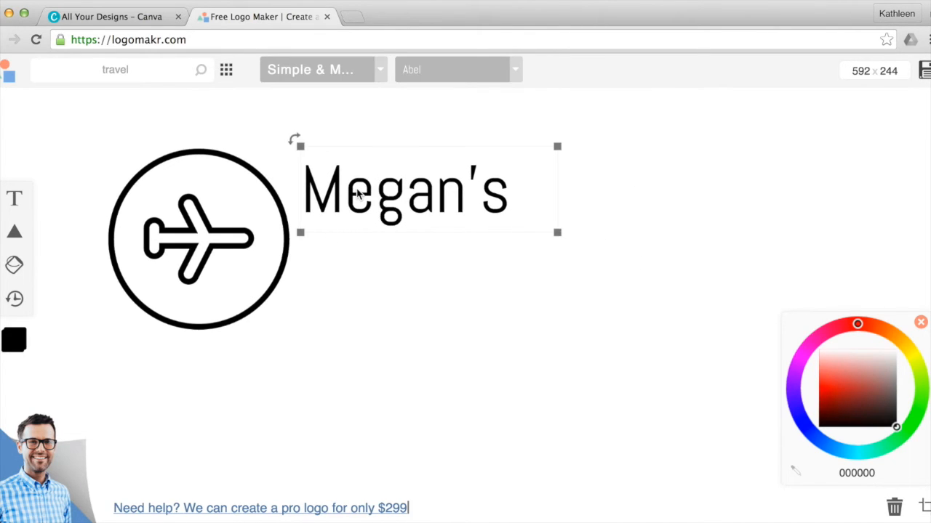
# - Add a second text object reading "Travel Agency" below the first line of the company name
pyautogui.click(15, 198)
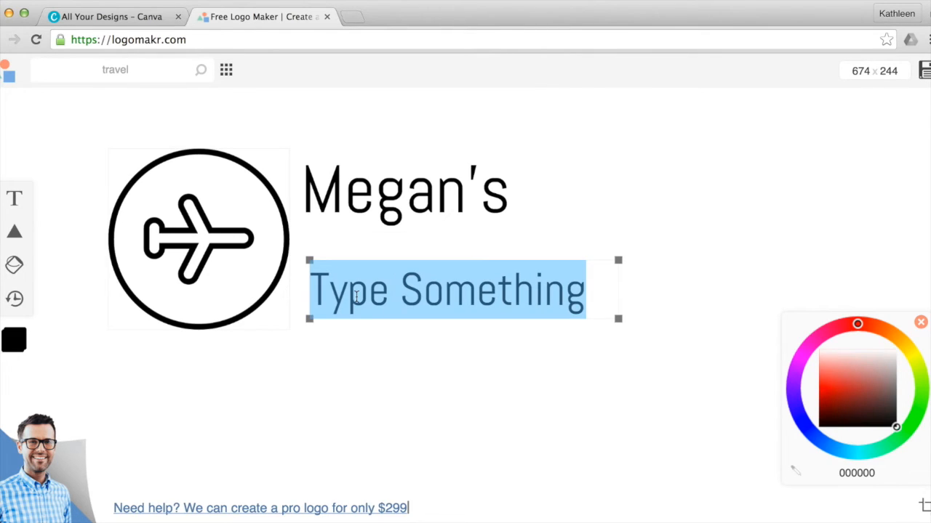
pyautogui.write('An')
pyautogui.press('BackSpace')
pyautogui.write('gency')
pyautogui.press('BackSpace')
pyautogui.press('BackSpace')
pyautogui.press('BackSpace')
pyautogui.press('BackSpace')
pyautogui.press('BackSpace')
pyautogui.press('BackSpace')
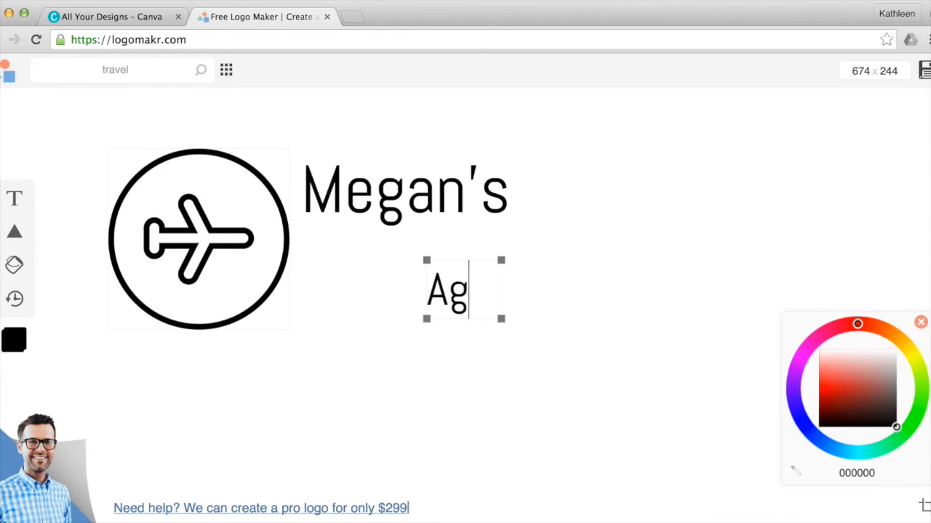
pyautogui.write('Travel')
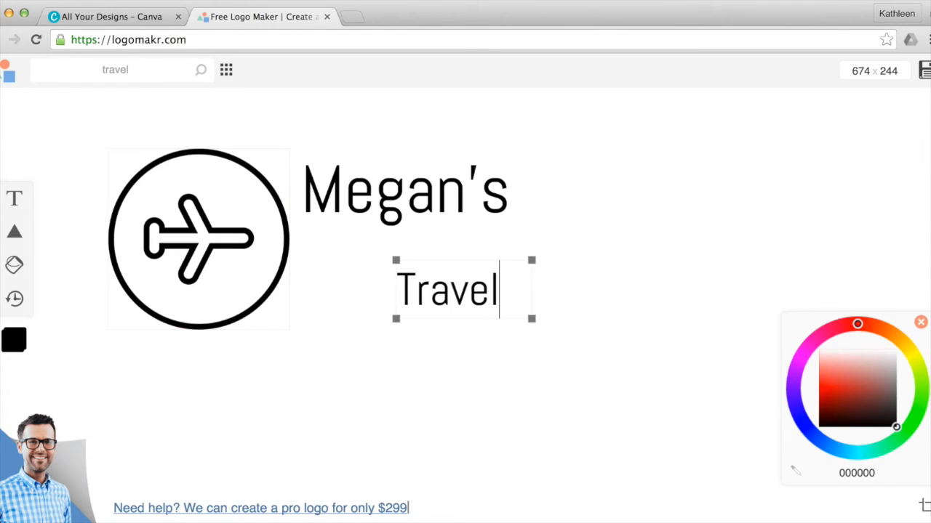
pyautogui.write(' A')
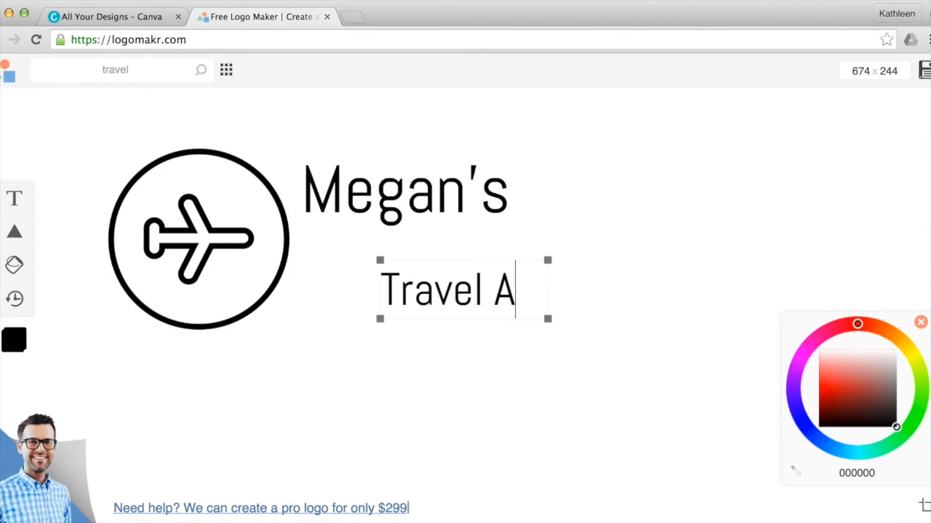
pyautogui.write('gency')
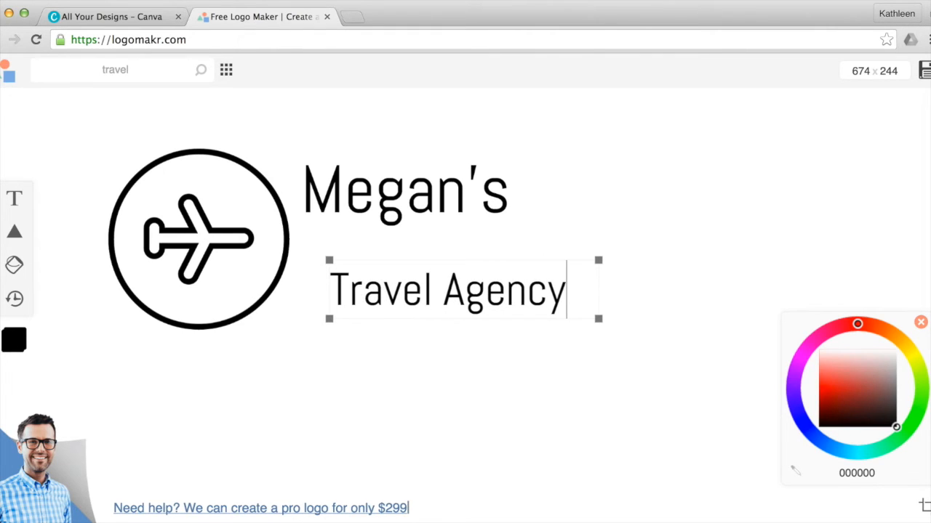
# - Move "Travel Agency" beside the lower half of the airplane circle and shrink the upper name line above it
pyautogui.click(411, 326)
pyautogui.click(387, 308)
pyautogui.moveTo(388, 308)
pyautogui.mouseDown()
pyautogui.moveTo(348, 293)
pyautogui.moveTo(372, 305)
pyautogui.mouseUp()
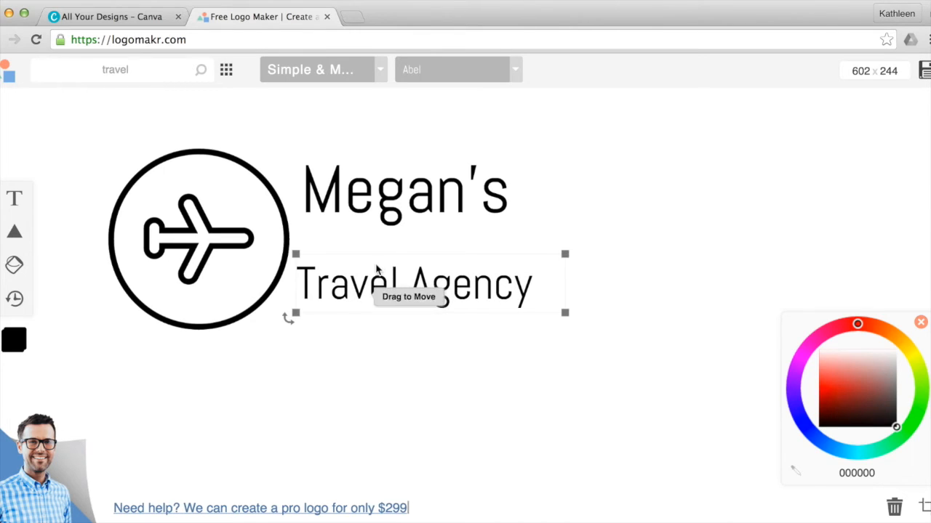
pyautogui.click(441, 188)
pyautogui.moveTo(557, 233); pyautogui.dragTo(399, 203)
# - Enlarge "Travel Agency" until the logo is about 785 px wide and bring the two text lines close together
pyautogui.click(402, 256)
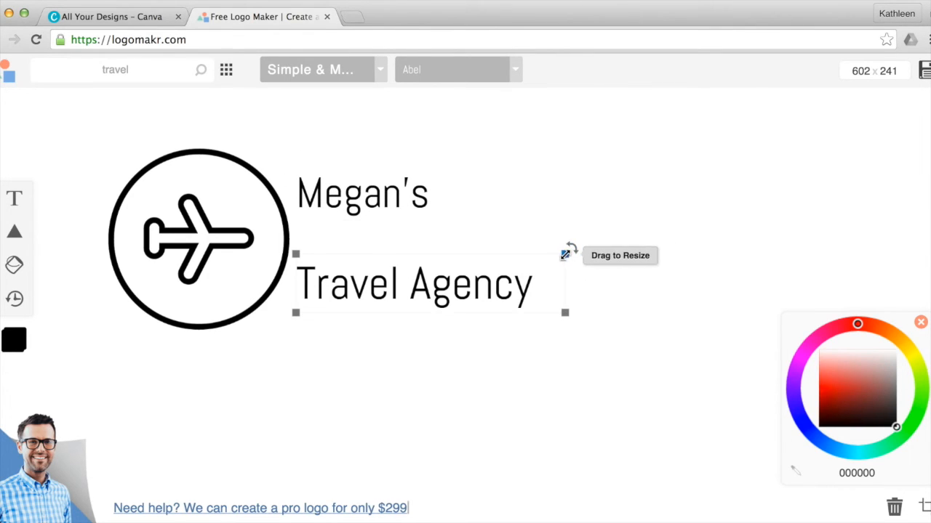
pyautogui.moveTo(565, 254)
pyautogui.mouseDown()
pyautogui.moveTo(702, 188)
pyautogui.moveTo(547, 256)
pyautogui.mouseUp()
pyautogui.moveTo(425, 211); pyautogui.dragTo(365, 211)
pyautogui.click(395, 361)
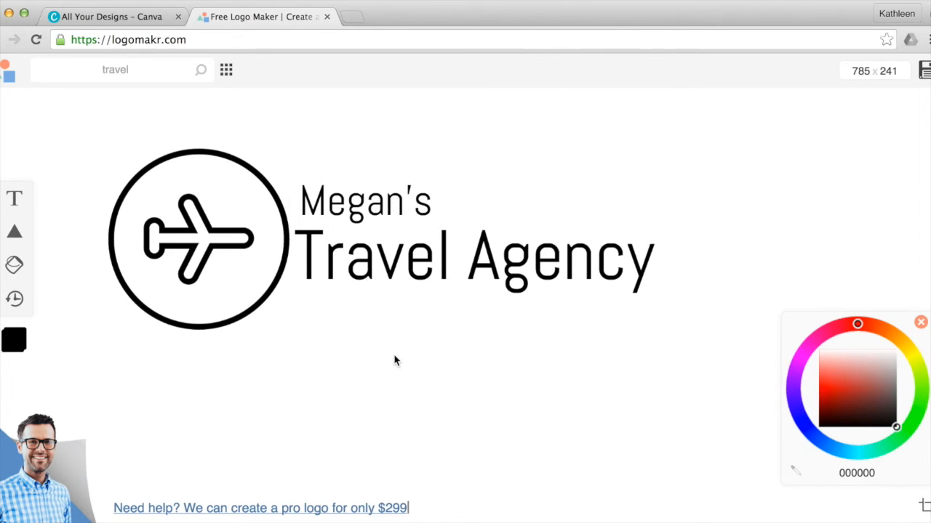
# - Enlarge "Travel Agency" further until the logo is about 827 px wide and adjust its position just below the upper line
pyautogui.click(292, 298)
pyautogui.moveTo(709, 300); pyautogui.dragTo(736, 307)
pyautogui.click(482, 327)
pyautogui.click(509, 287)
pyautogui.moveTo(509, 287); pyautogui.dragTo(509, 292)
pyautogui.click(473, 400)
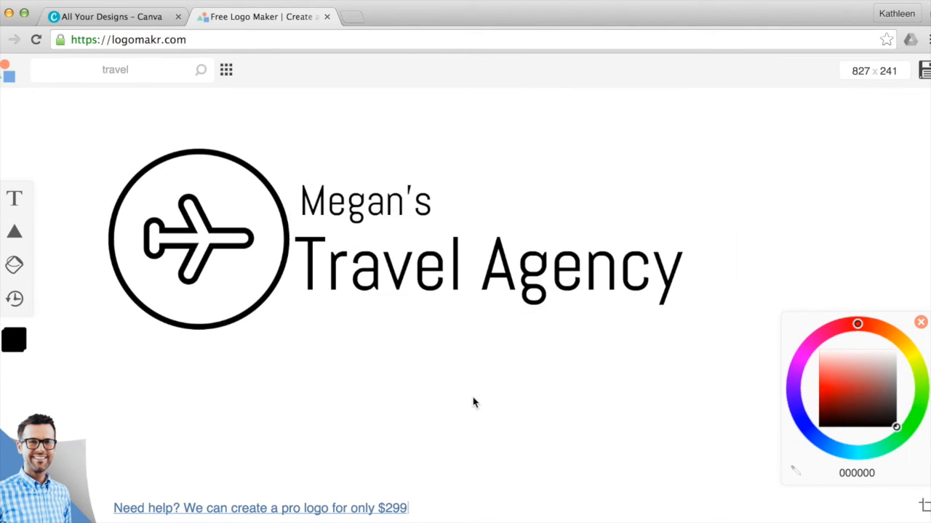
# - Slightly enlarge the upper name line above "Travel Agency" and deselect it
pyautogui.click(458, 225)
pyautogui.moveTo(461, 229); pyautogui.dragTo(473, 233)
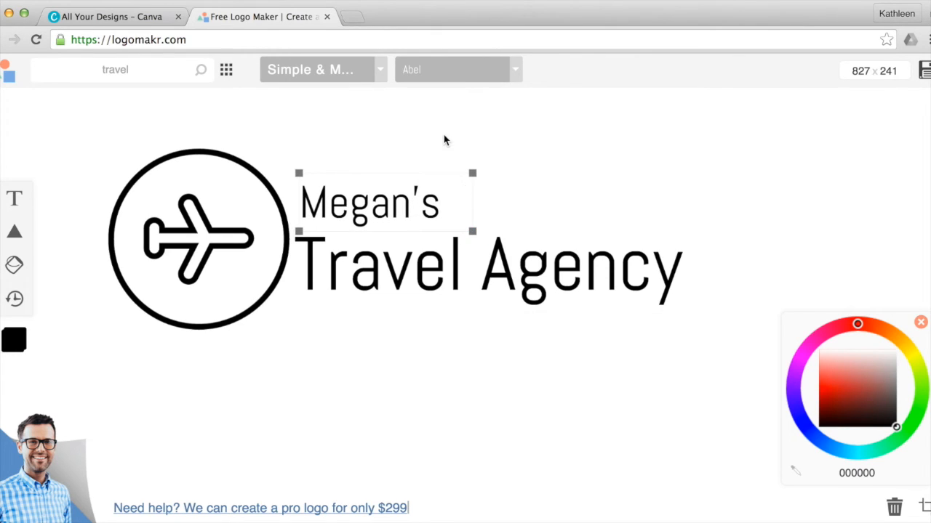
pyautogui.click(443, 134)
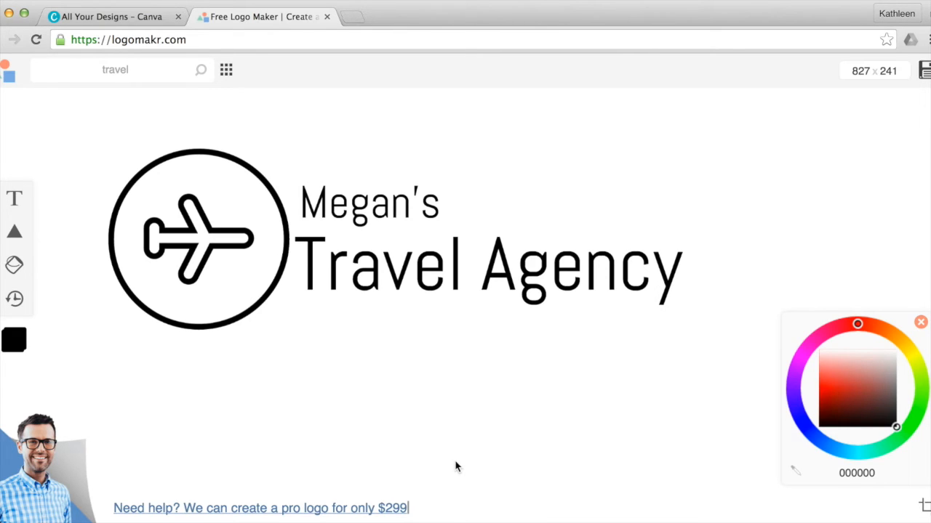
# - Recolor the circled airplane graphic dark blue, 0f3496
pyautogui.click(178, 207)
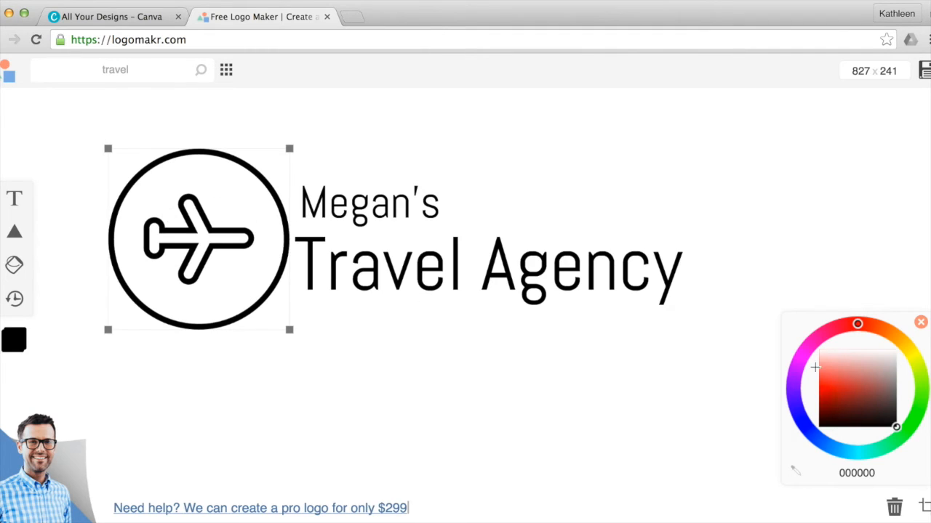
pyautogui.click(799, 411)
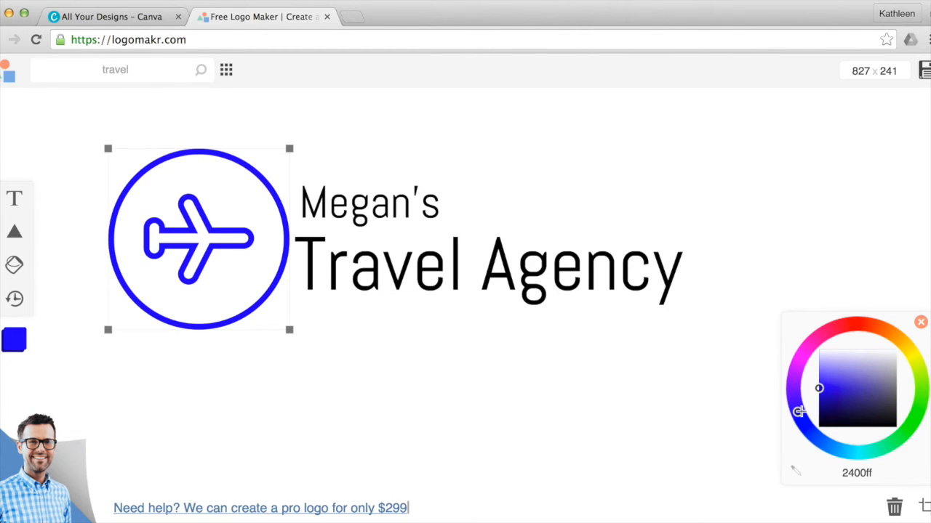
pyautogui.moveTo(803, 426); pyautogui.dragTo(815, 435)
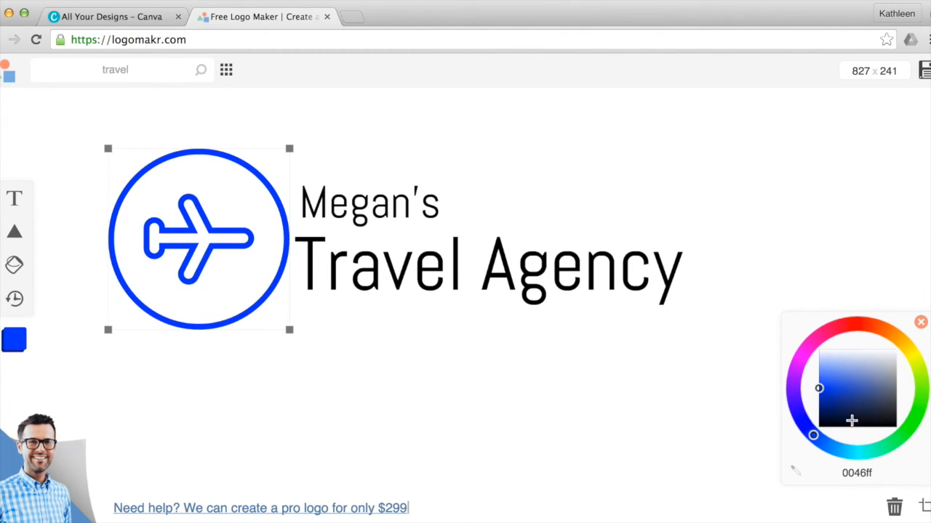
pyautogui.click(850, 388)
pyautogui.click(839, 374)
pyautogui.click(847, 402)
pyautogui.click(832, 402)
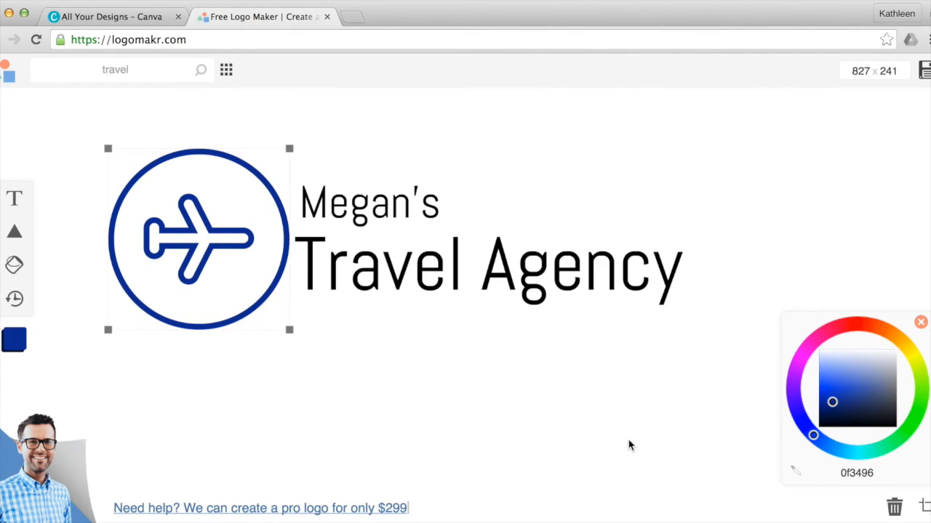
# - Recolor the upper name line medium blue, 3b5bb0, and deselect it
pyautogui.click(355, 211)
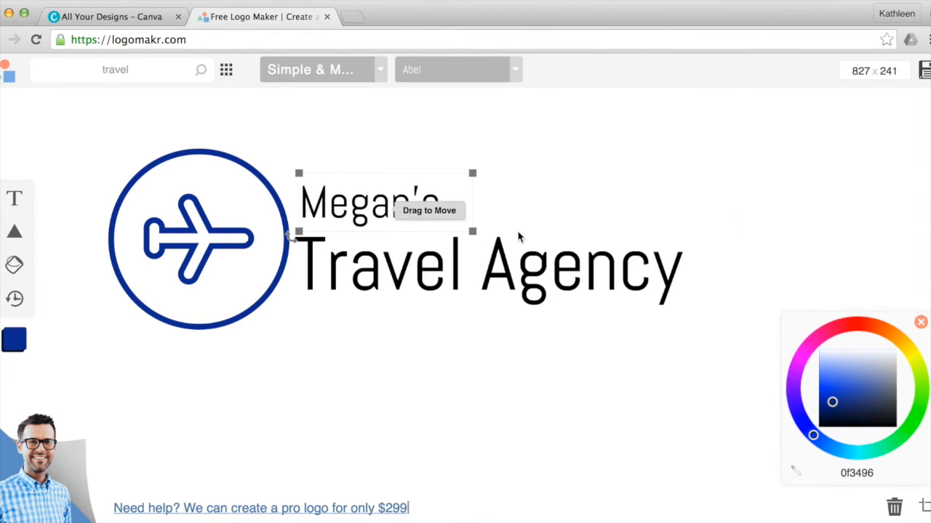
pyautogui.click(861, 387)
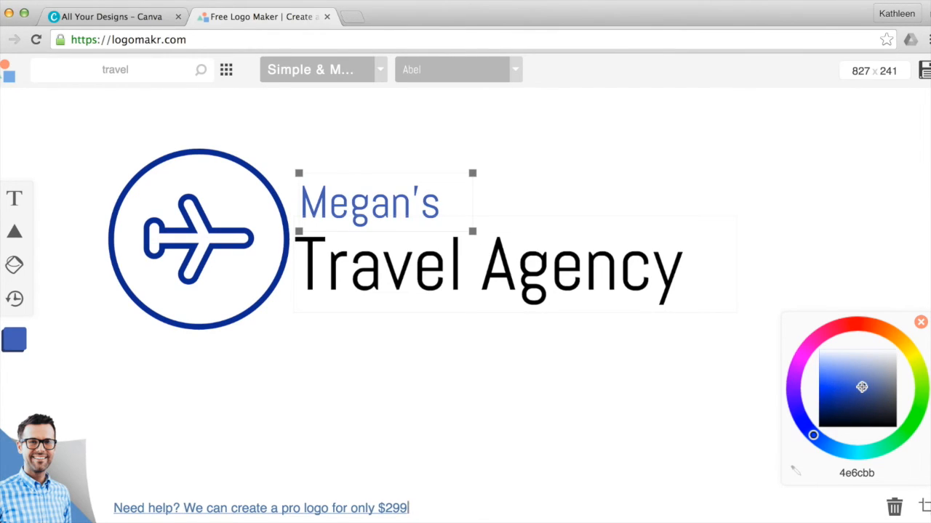
pyautogui.click(858, 374)
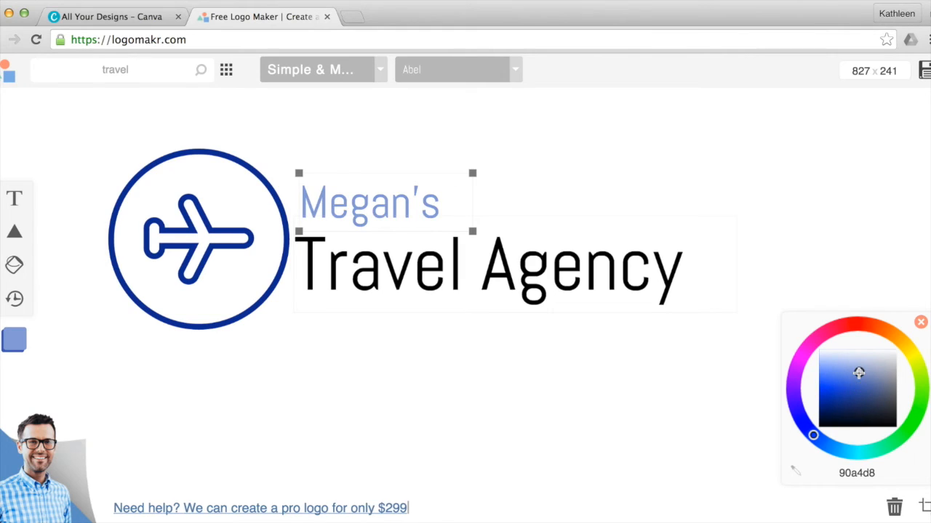
pyautogui.click(857, 393)
pyautogui.click(592, 429)
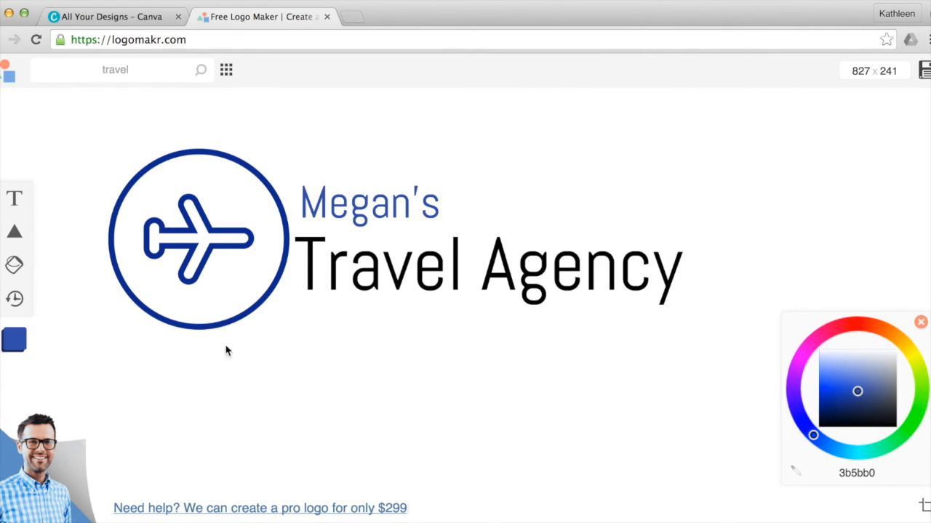
# - Try the Simple & Modern font Archivo Black on "Travel Agency" and move the text clear of the airplane circle
pyautogui.doubleClick(365, 261)
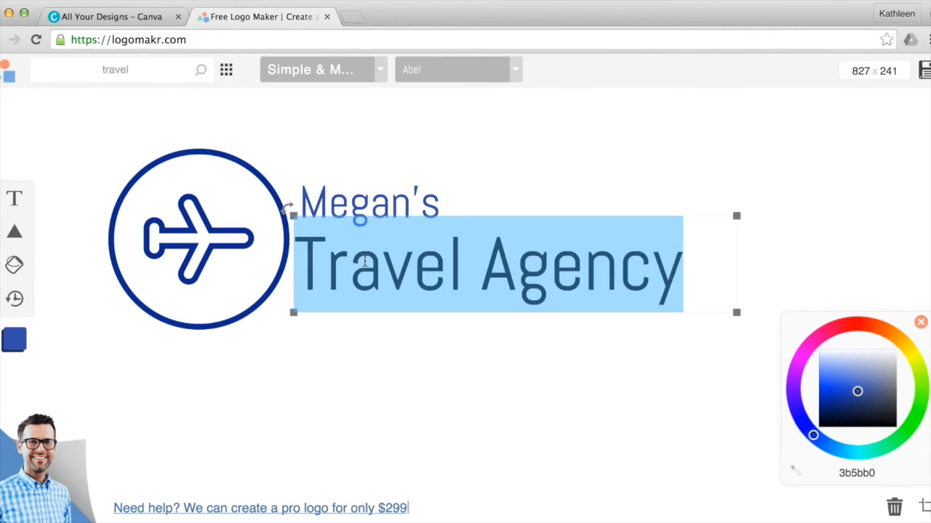
pyautogui.click(377, 72)
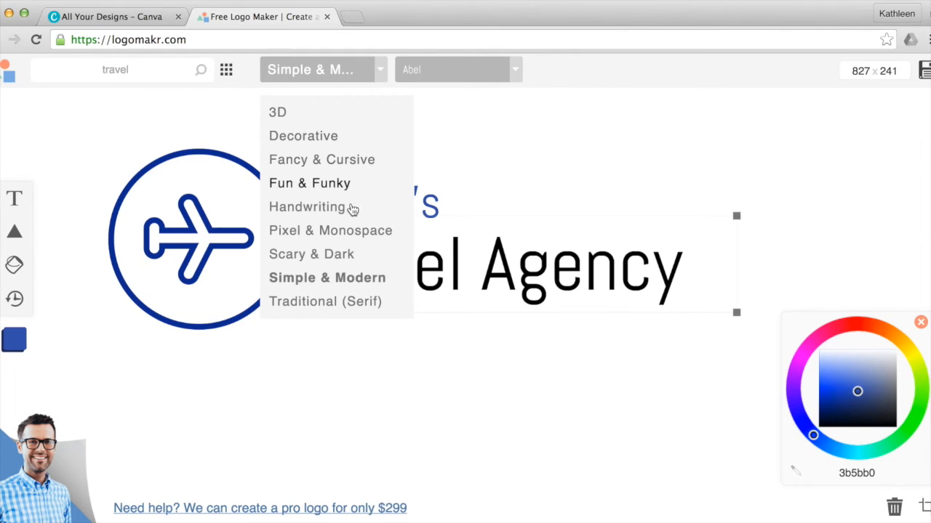
pyautogui.click(341, 277)
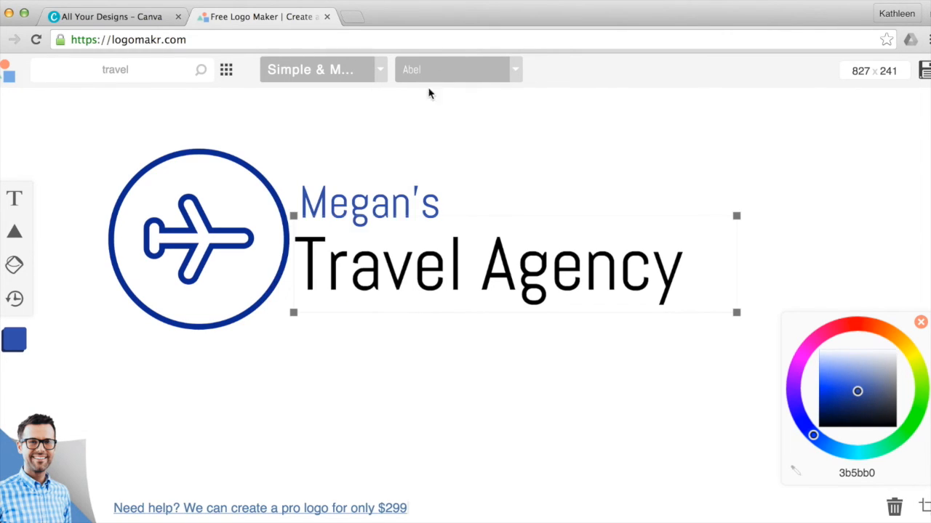
pyautogui.click(465, 69)
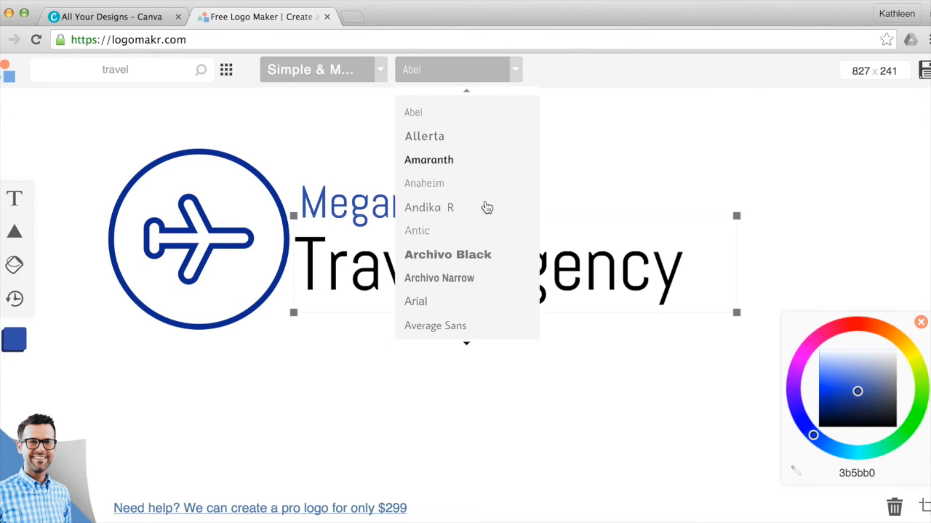
pyautogui.click(479, 258)
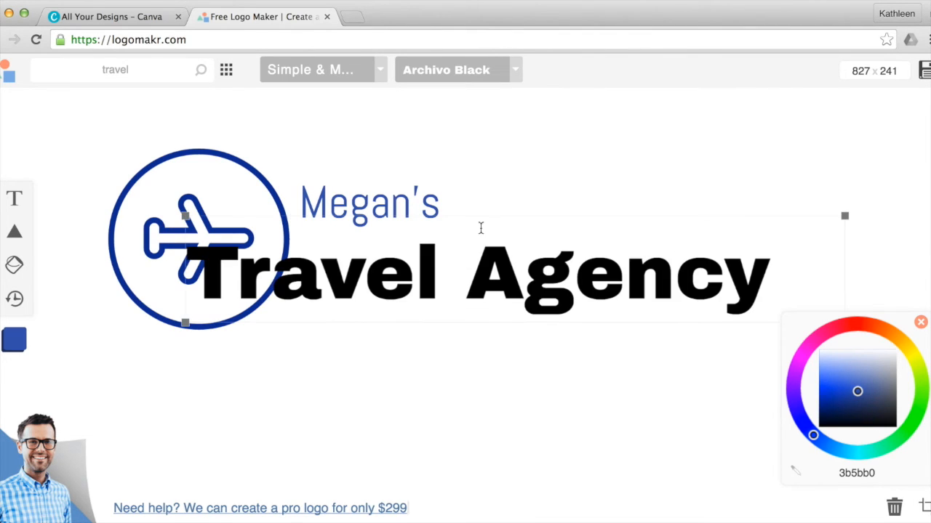
pyautogui.moveTo(405, 275); pyautogui.dragTo(508, 278)
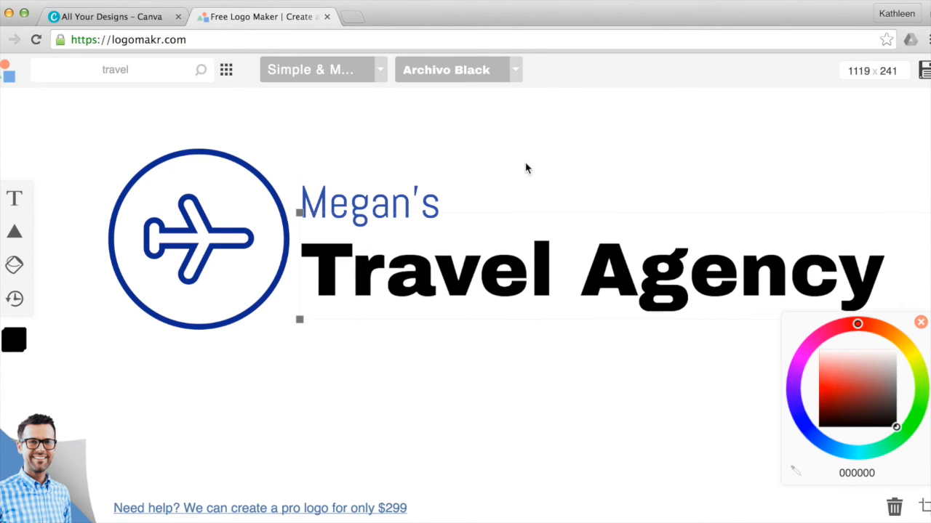
# - Set the "Travel Agency" font to Courgette and reposition the text right beside the airplane circle, under the upper line
pyautogui.click(512, 72)
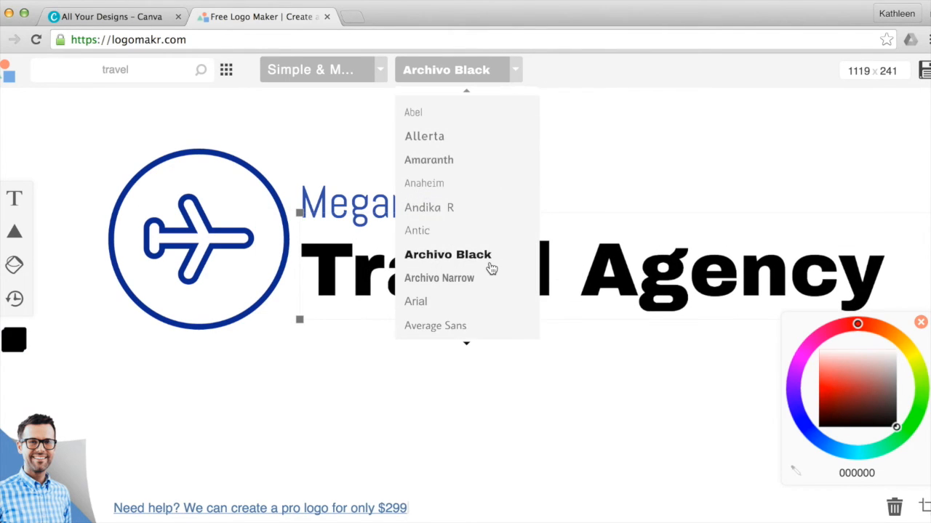
pyautogui.scroll(-4, 491, 266)
pyautogui.scroll(-3, 491, 268)
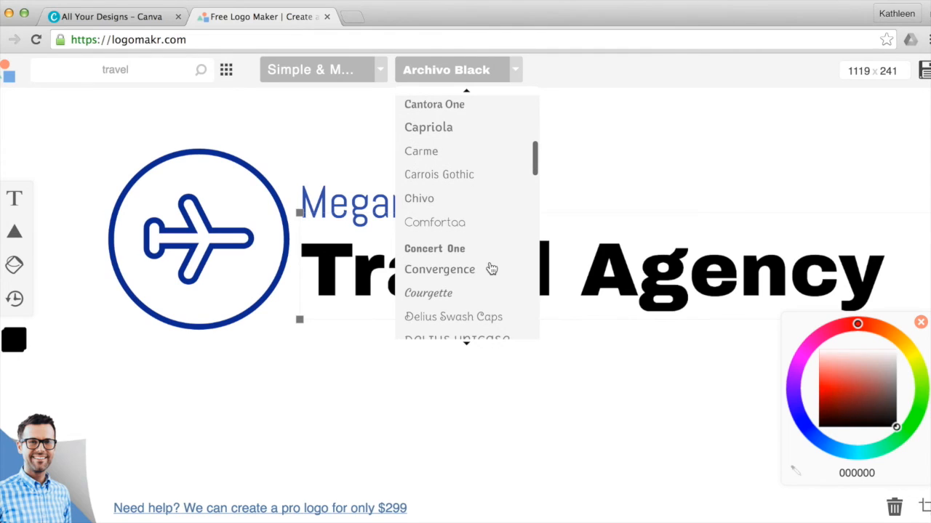
pyautogui.click(464, 302)
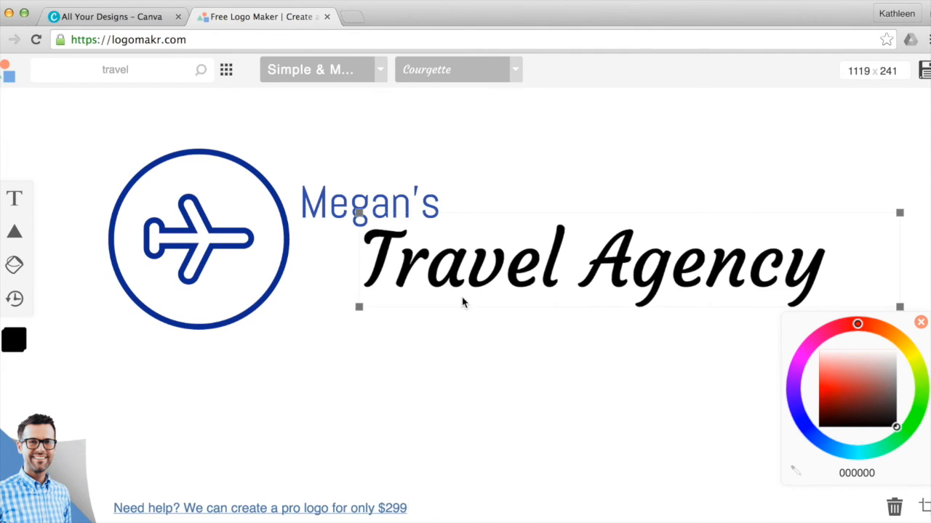
pyautogui.moveTo(490, 261); pyautogui.dragTo(424, 269)
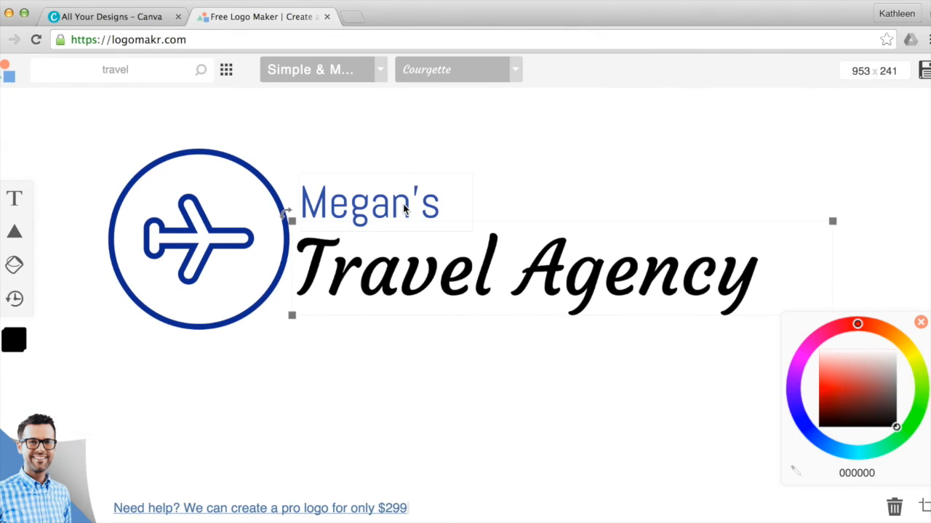
# - Set the font of the upper name line to Convergence
pyautogui.doubleClick(405, 207)
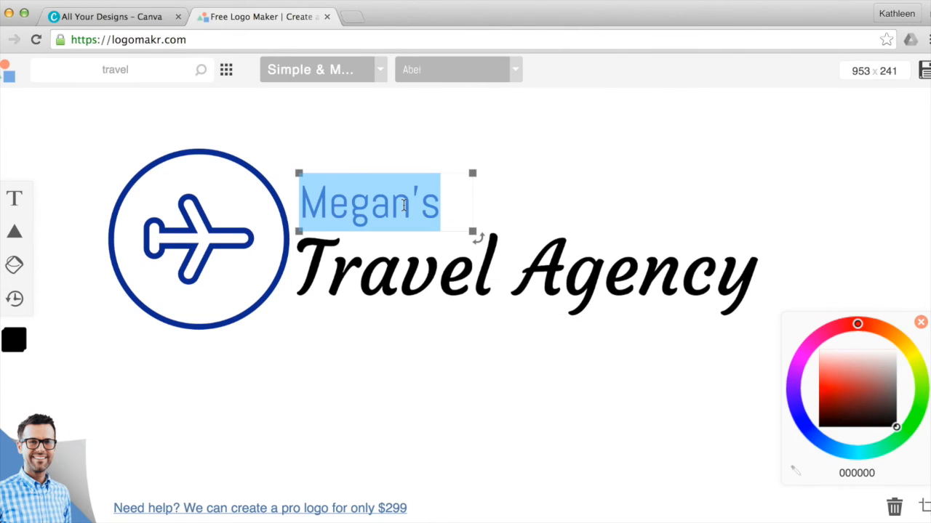
pyautogui.click(493, 72)
pyautogui.scroll(-3, 464, 269)
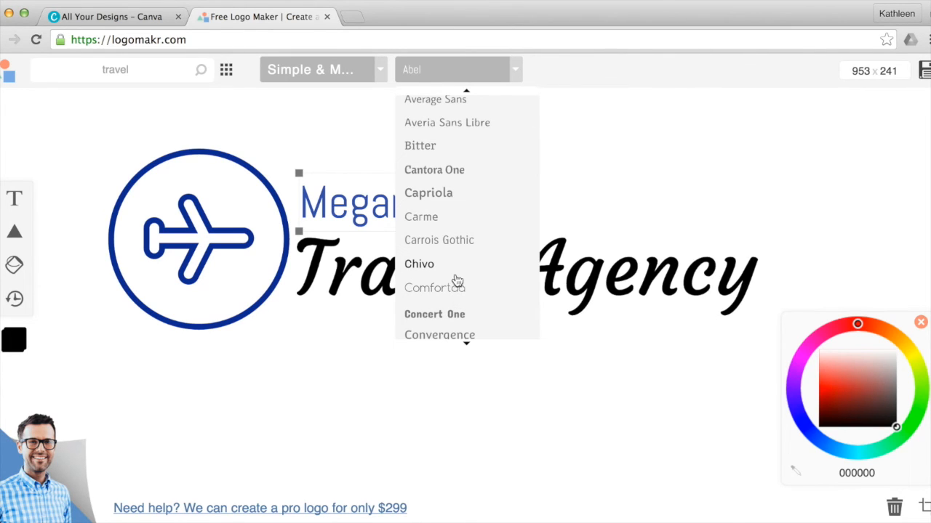
pyautogui.click(445, 334)
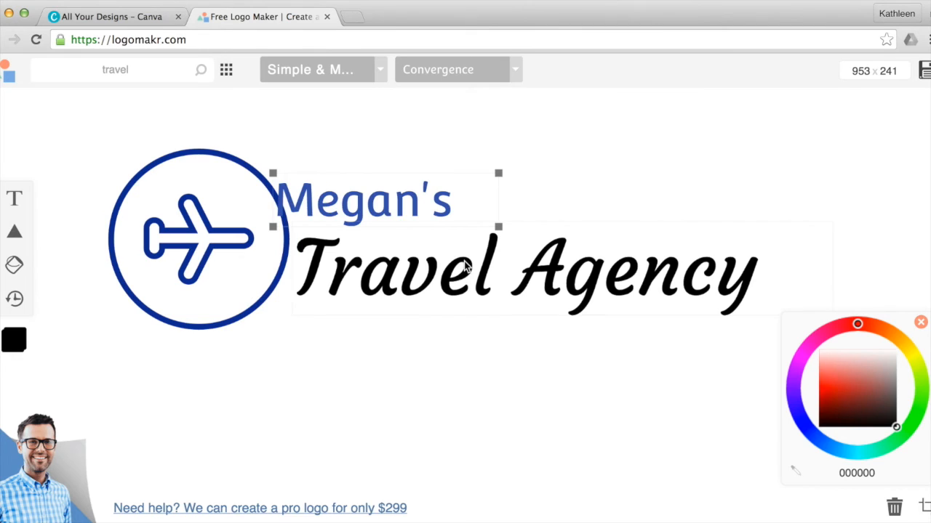
# - Set the upper name line's font to Courgette and place it just beside the airplane circle, above "Travel Agency"
pyautogui.click(499, 274)
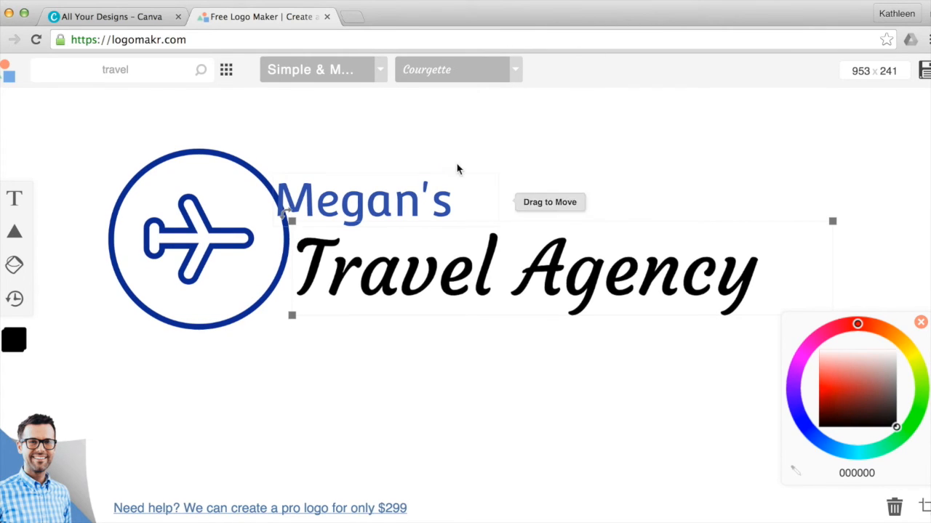
pyautogui.doubleClick(410, 197)
pyautogui.click(514, 77)
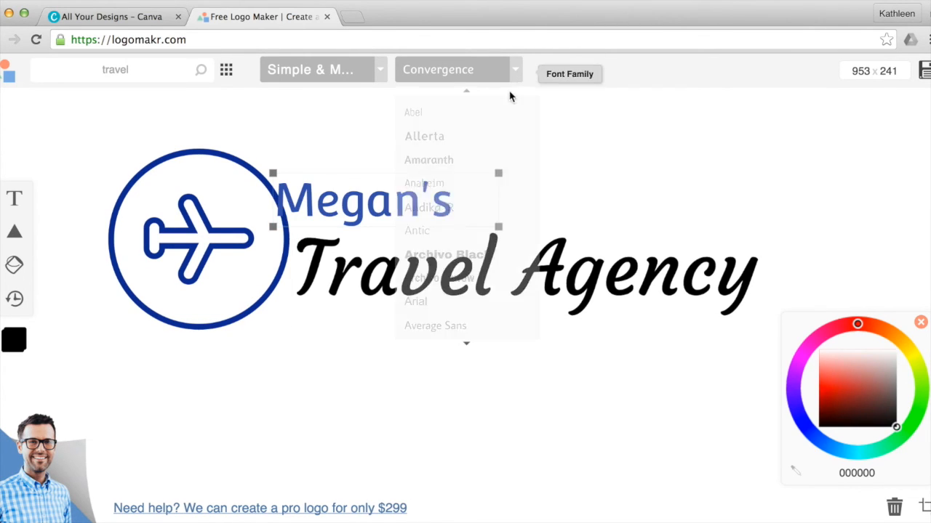
pyautogui.scroll(-3, 465, 227)
pyautogui.scroll(-5, 465, 226)
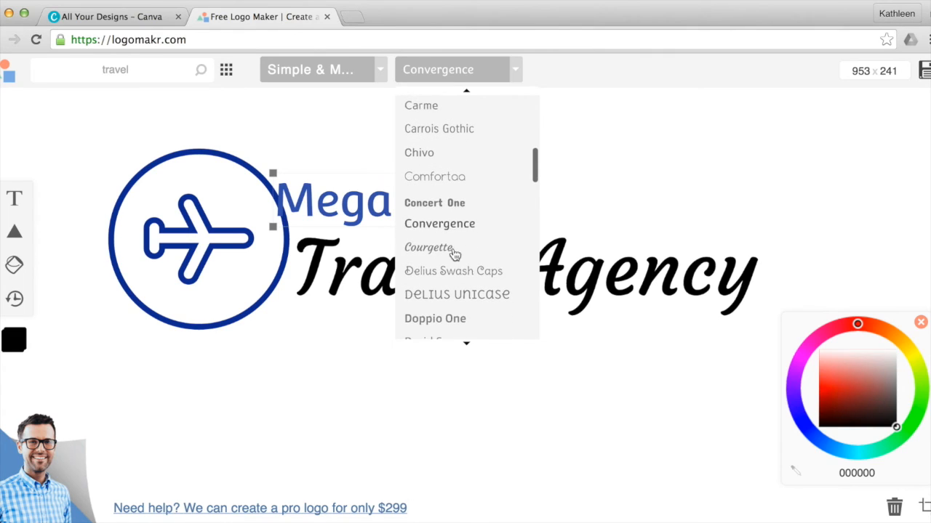
pyautogui.click(454, 253)
pyautogui.moveTo(382, 207)
pyautogui.mouseDown()
pyautogui.moveTo(410, 206)
pyautogui.moveTo(382, 205)
pyautogui.mouseUp()
pyautogui.click(400, 134)
pyautogui.click(410, 389)
# - Try the light pink eaa1a1 on the "Travel Agency" text
pyautogui.click(436, 291)
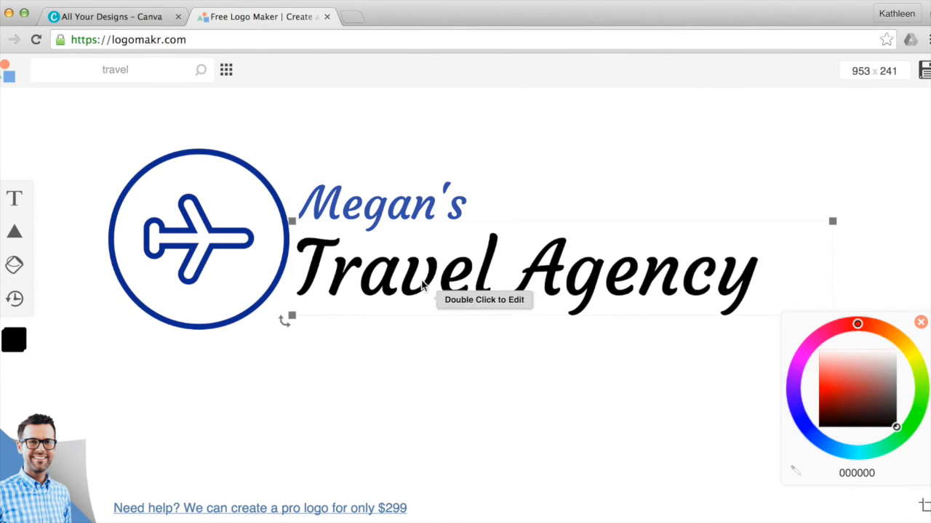
pyautogui.doubleClick(423, 278)
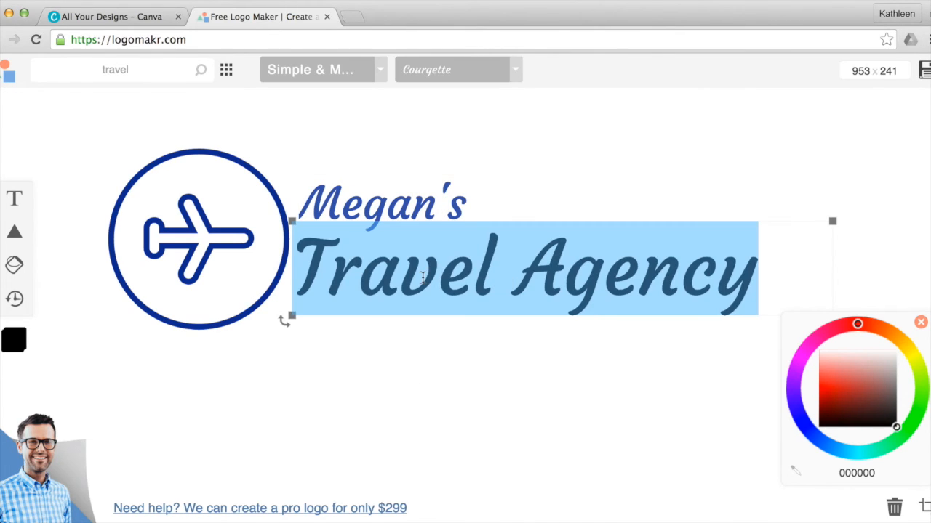
pyautogui.click(847, 386)
pyautogui.click(846, 370)
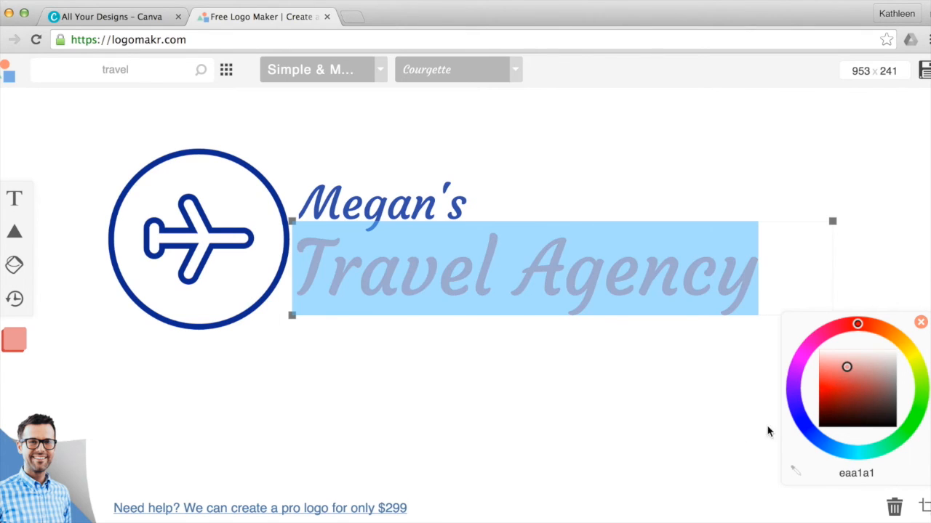
pyautogui.click(722, 463)
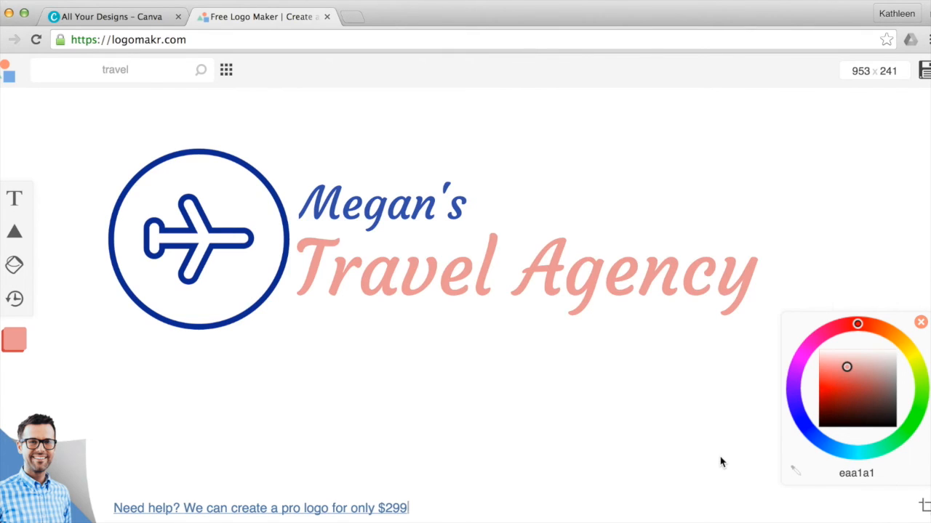
pyautogui.click(846, 384)
pyautogui.click(847, 402)
pyautogui.click(847, 412)
pyautogui.click(835, 393)
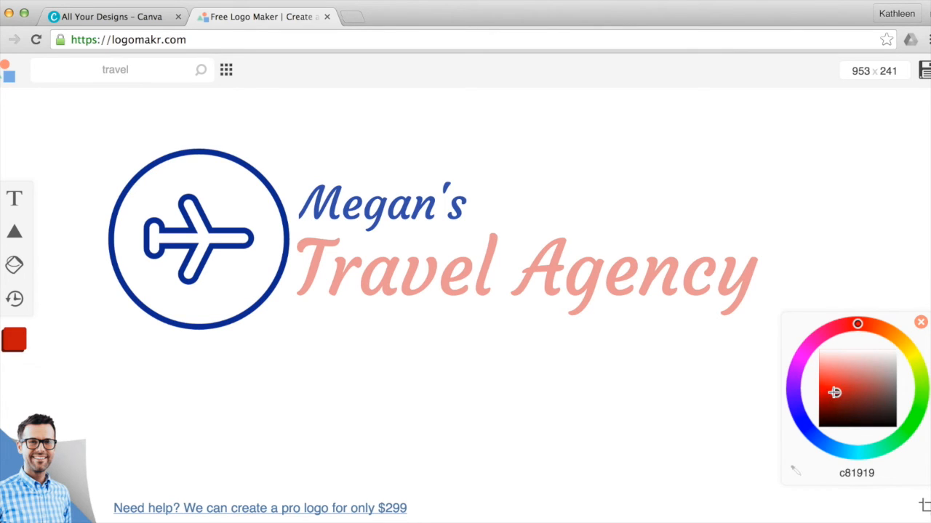
# - Recolor "Travel Agency" muted red, d05757, and nudge the upper name line slightly toward the airplane circle
pyautogui.doubleClick(622, 277)
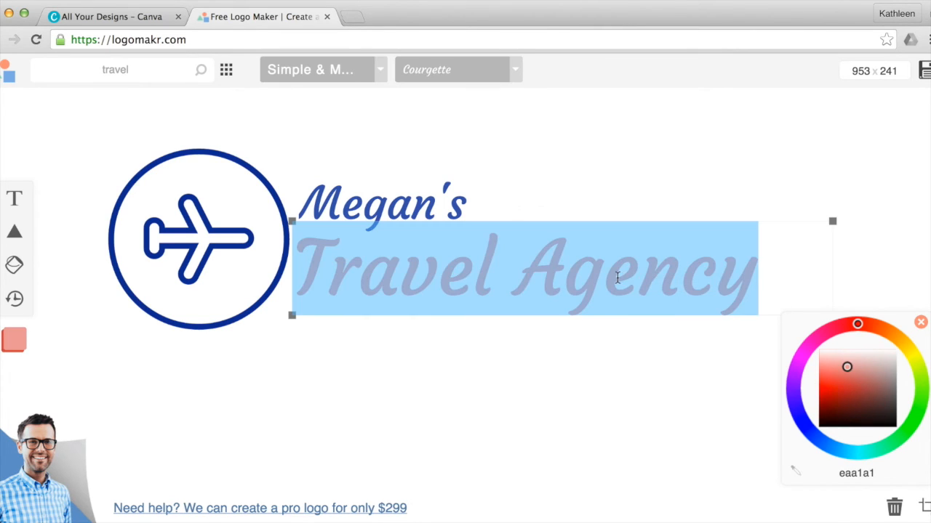
pyautogui.click(853, 383)
pyautogui.click(554, 393)
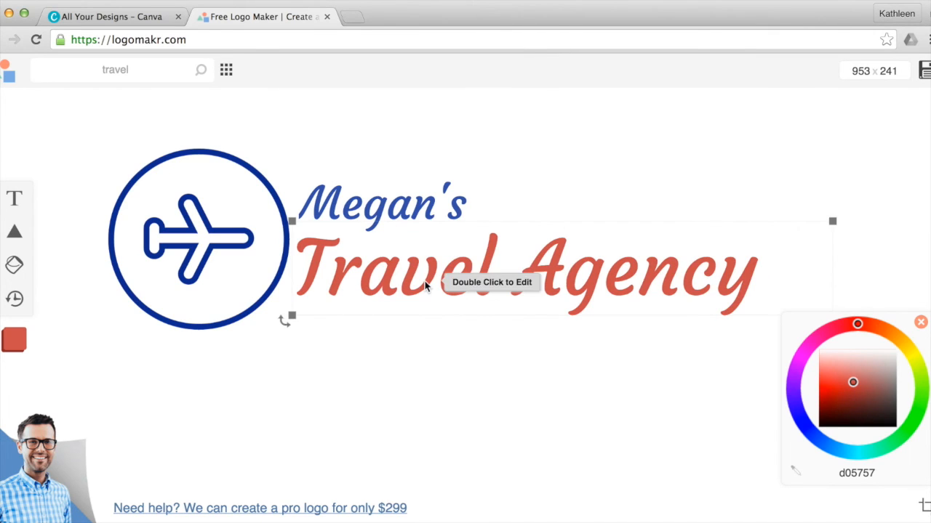
pyautogui.moveTo(372, 210); pyautogui.dragTo(366, 209)
pyautogui.click(392, 395)
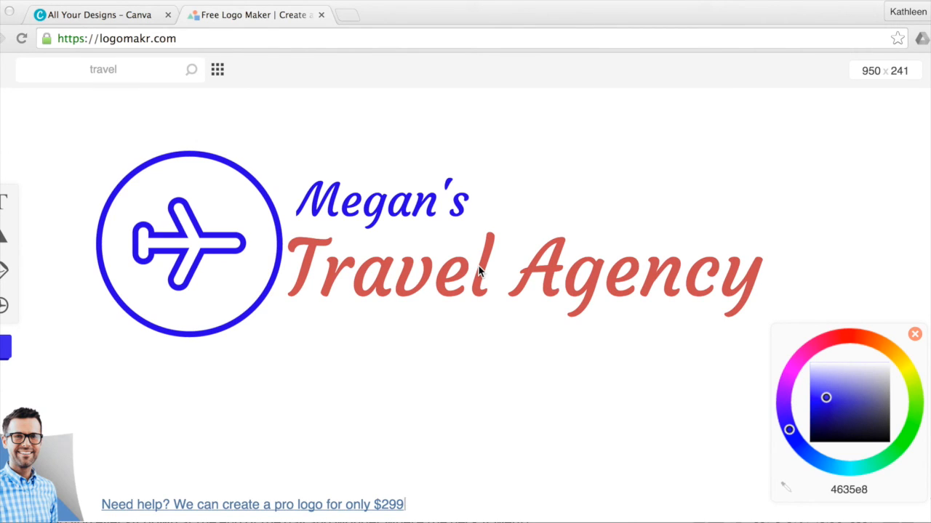
pyautogui.click(479, 271)
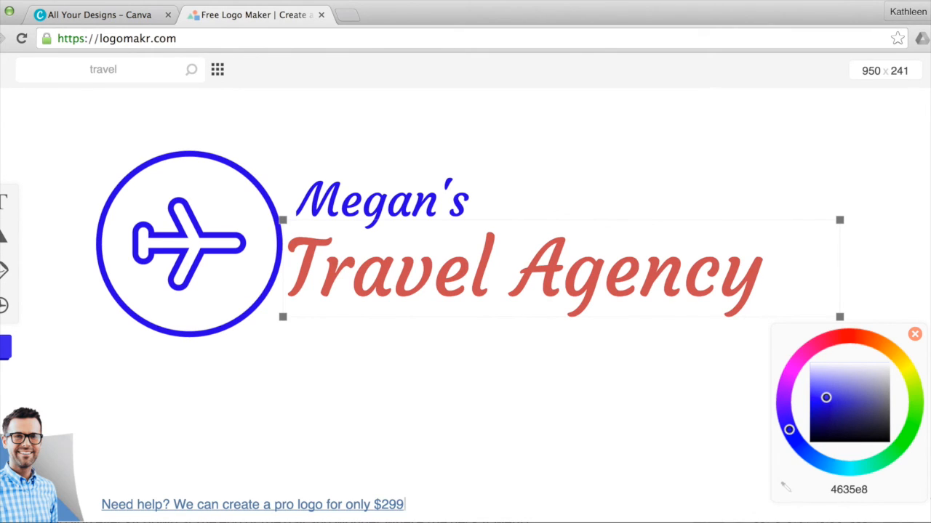
pyautogui.click(914, 519)
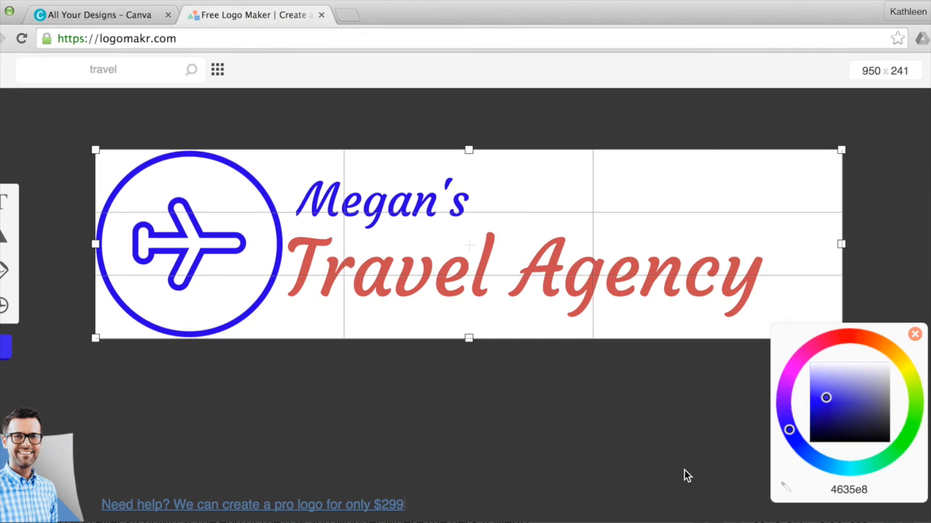
pyautogui.click(573, 241)
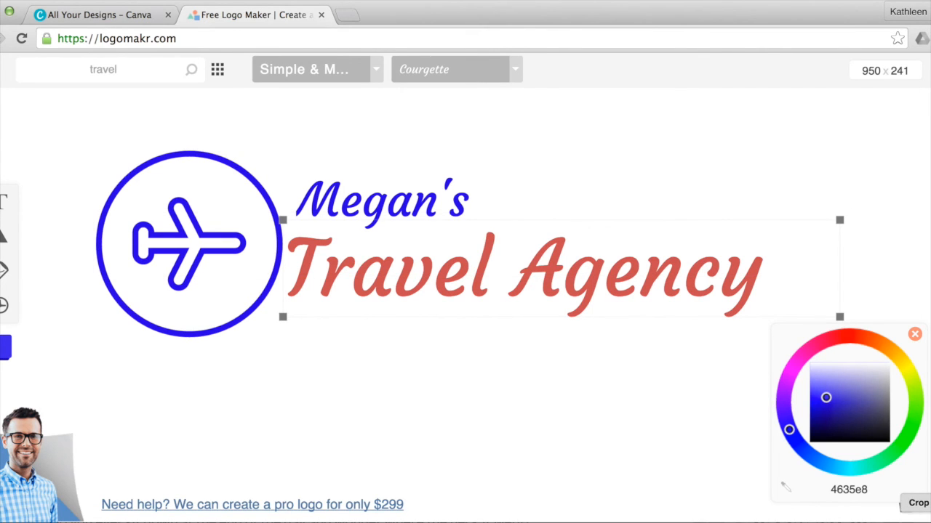
# - Crop the canvas to the area enclosing the airplane circle and both text lines, and save the logo
pyautogui.click(907, 509)
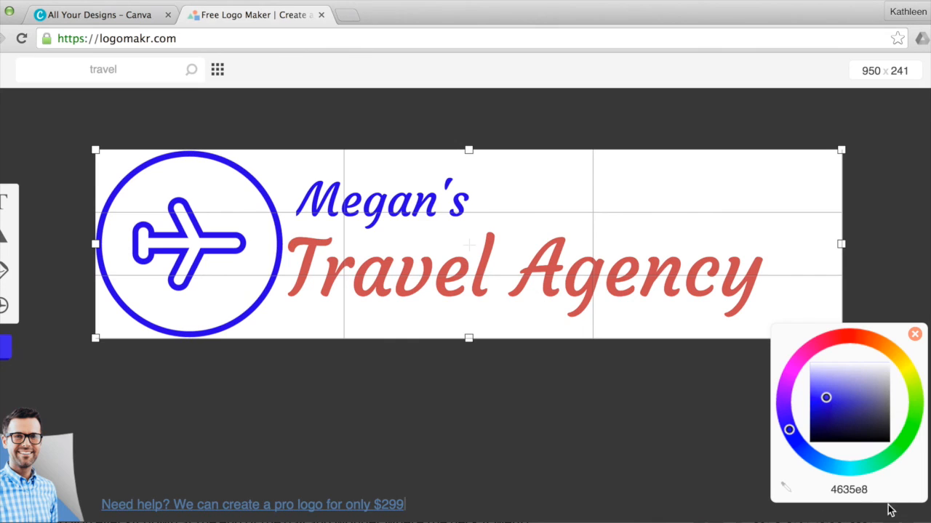
pyautogui.click(920, 522)
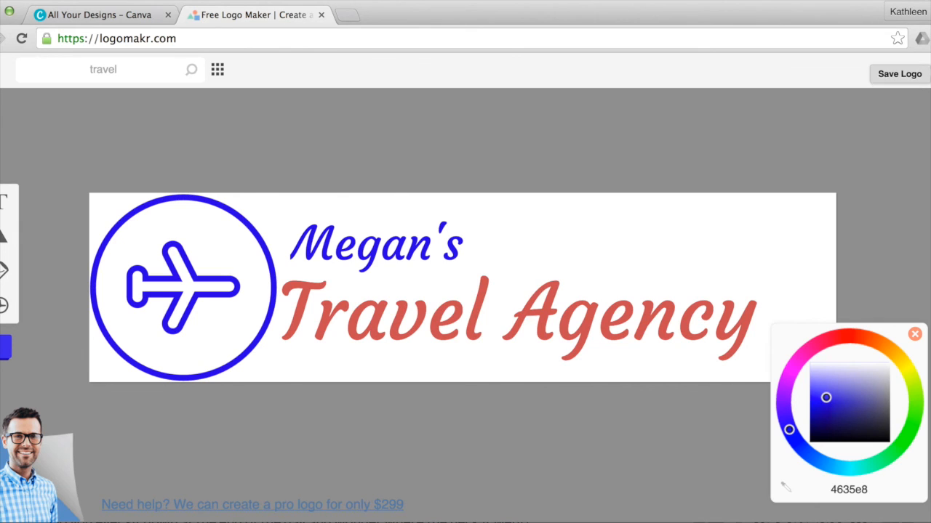
pyautogui.click(899, 73)
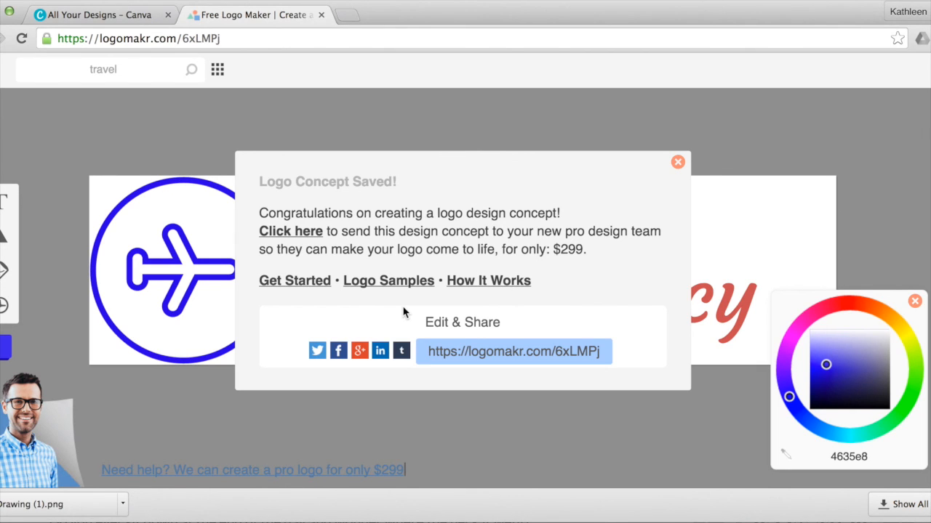
pyautogui.click(678, 162)
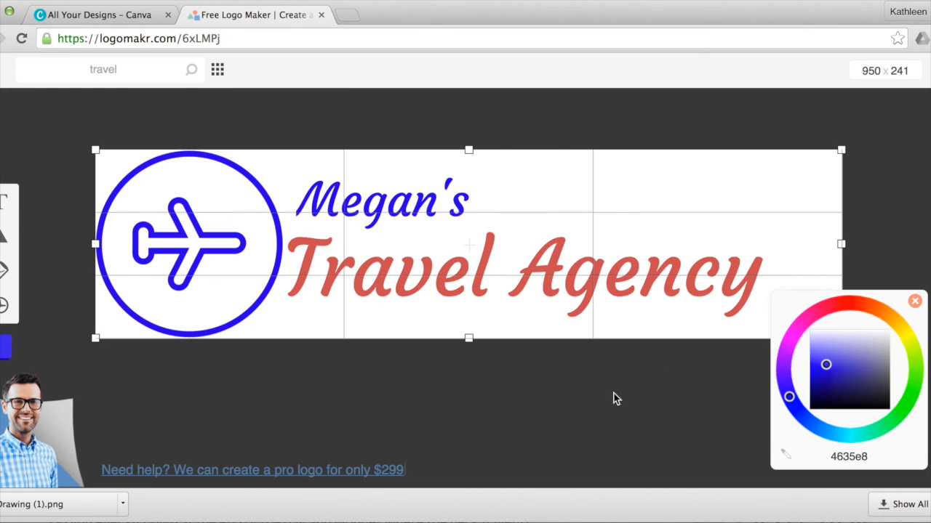
# - Leave the crop view and move the upper name line out of the logo area, well below "Travel Agency"
pyautogui.click(603, 405)
pyautogui.click(429, 268)
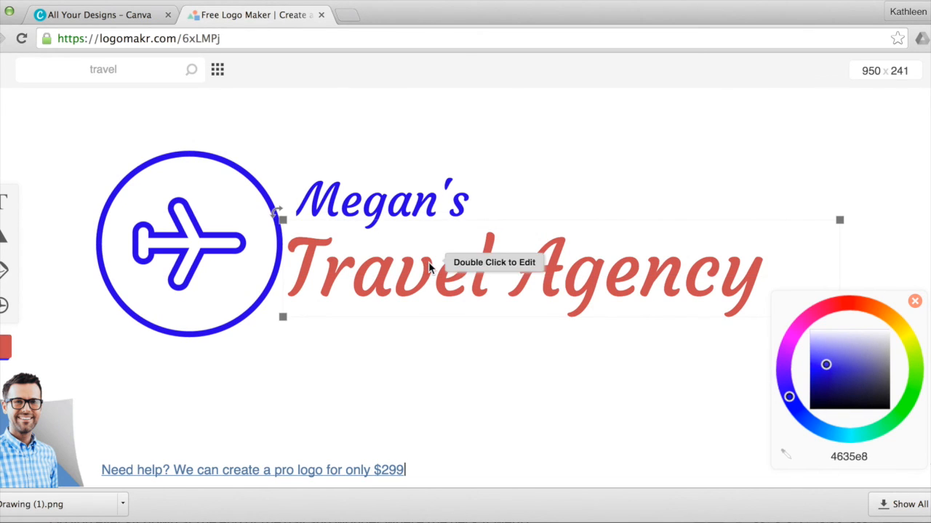
pyautogui.click(371, 206)
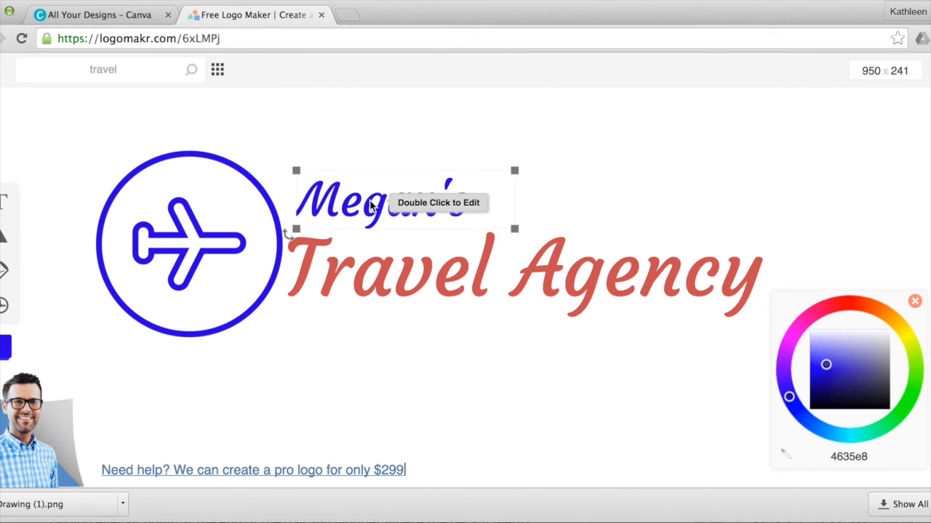
pyautogui.moveTo(371, 205); pyautogui.dragTo(576, 447)
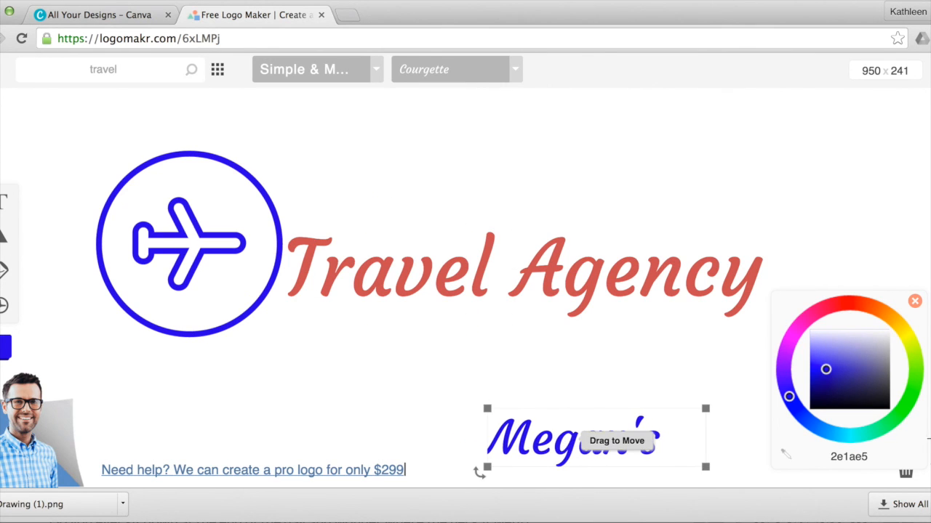
# - Crop around the airplane circle and "Travel Agency", leaving the name line outside the frame, and save this logo version
pyautogui.click(900, 473)
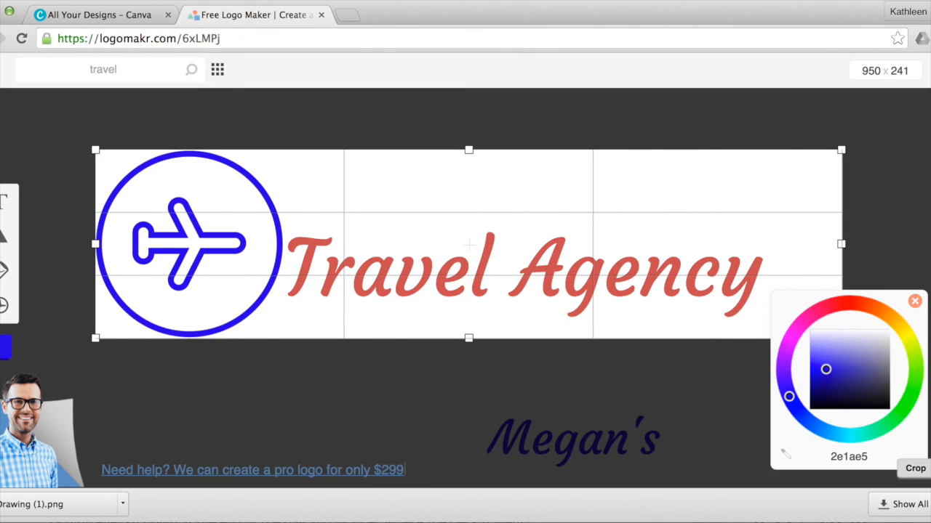
pyautogui.click(925, 469)
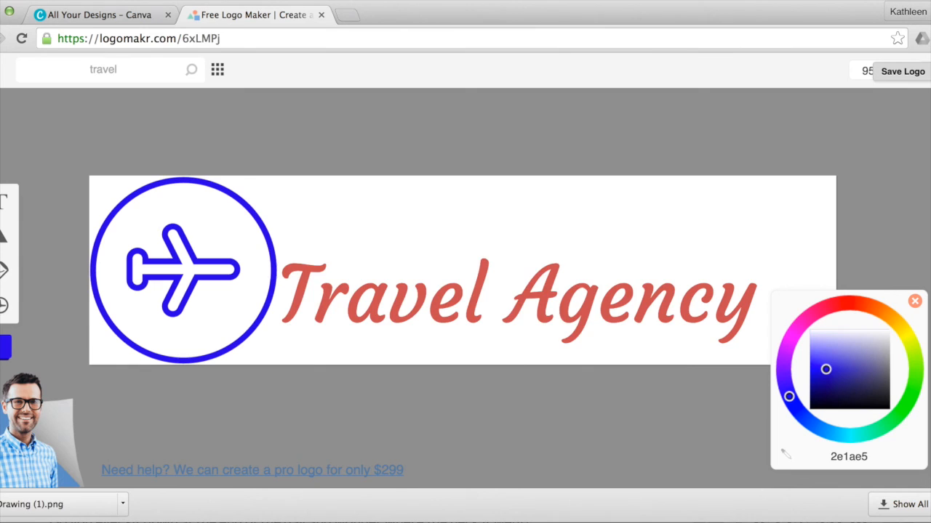
pyautogui.click(929, 70)
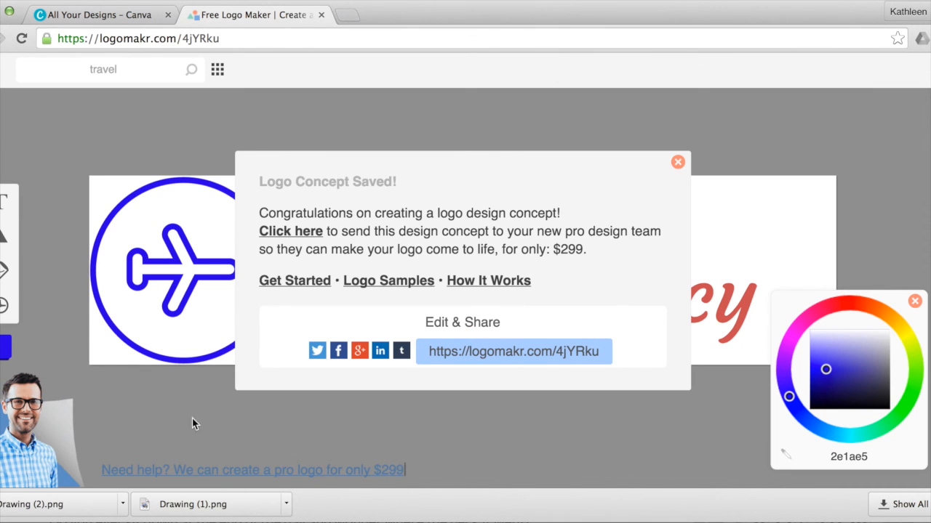
pyautogui.click(677, 162)
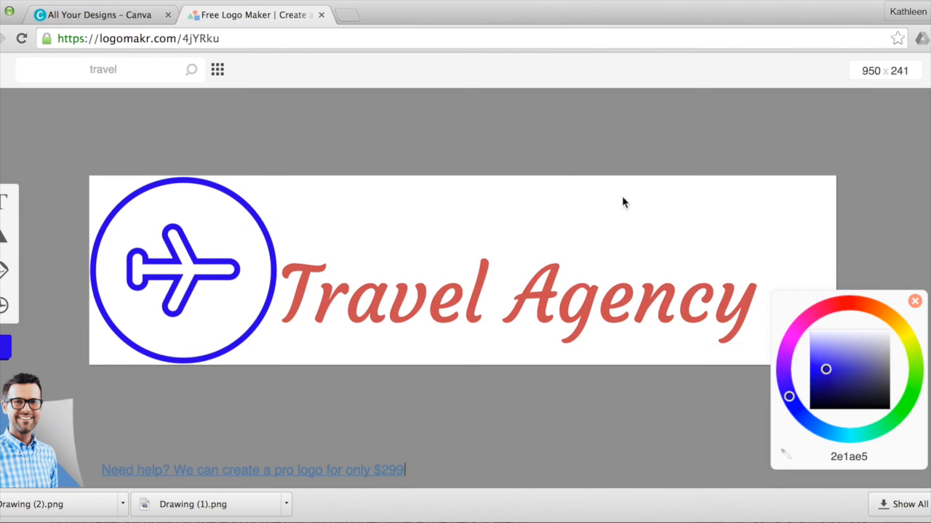